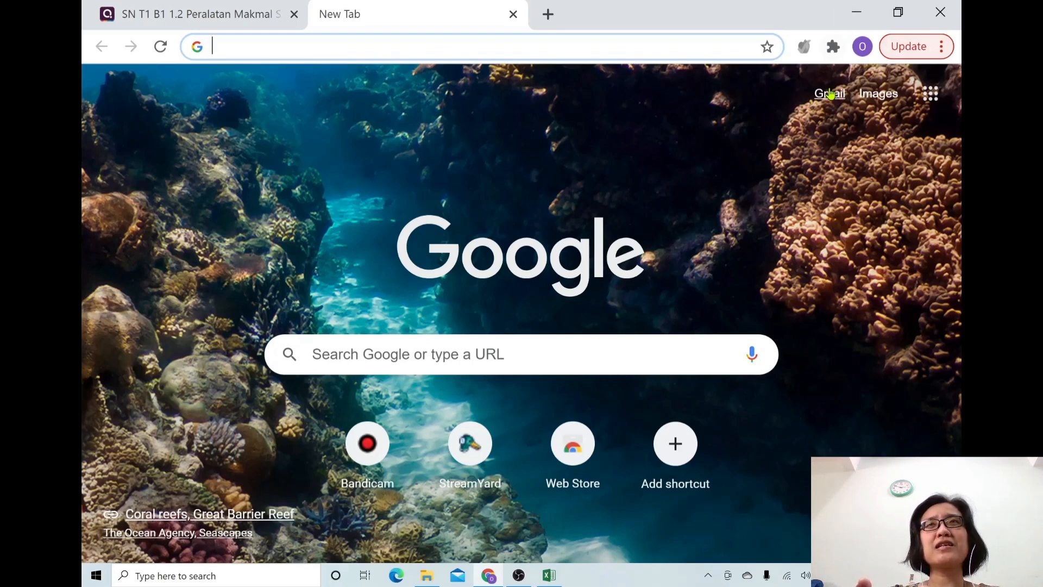
Step: Open Google Drive and create a new blank Google Form
{"action": "left_click", "coordinate": [929, 95]}
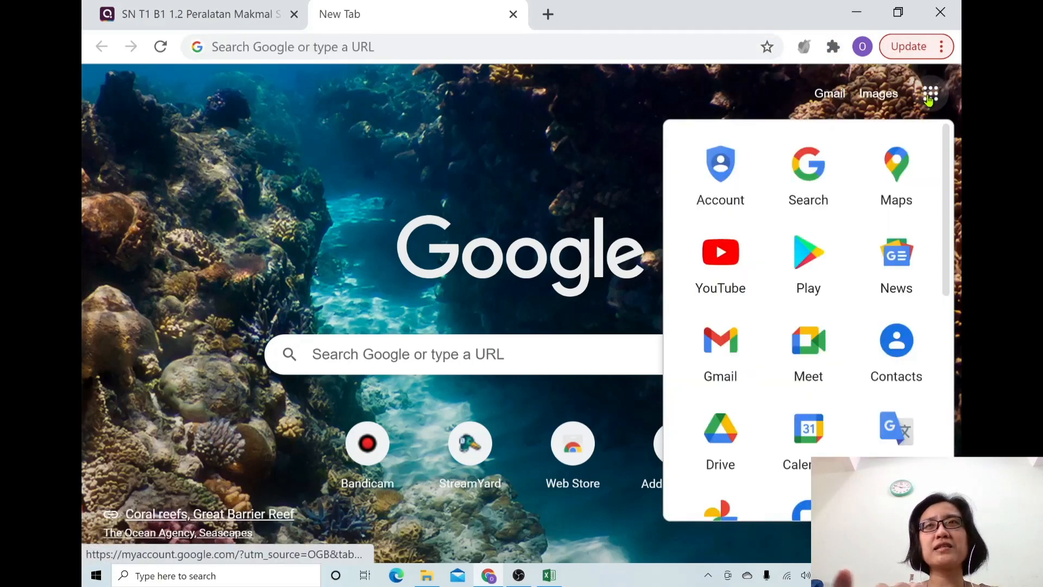
{"action": "left_click", "coordinate": [720, 433]}
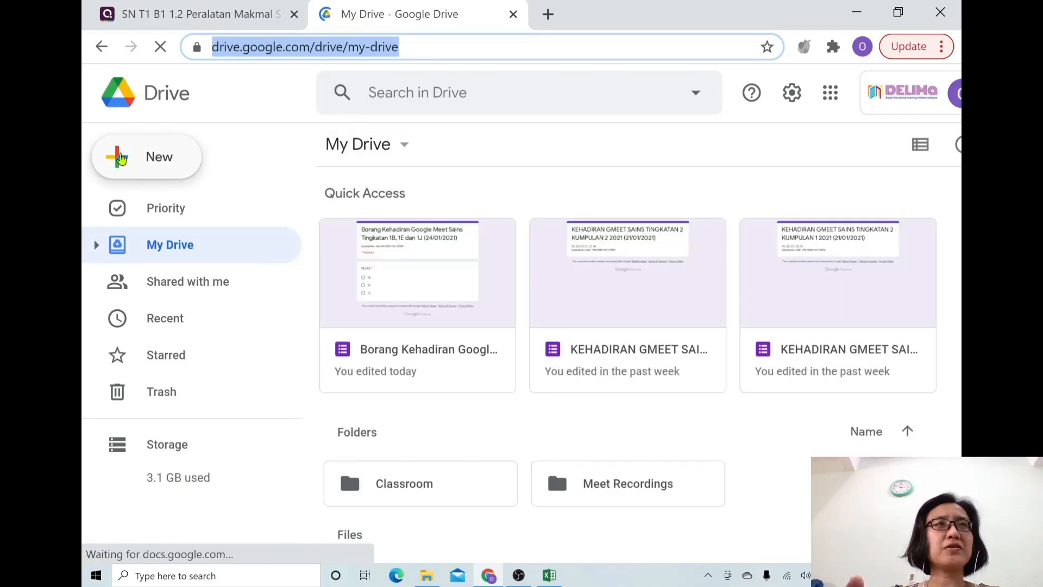
{"action": "left_click", "coordinate": [121, 158]}
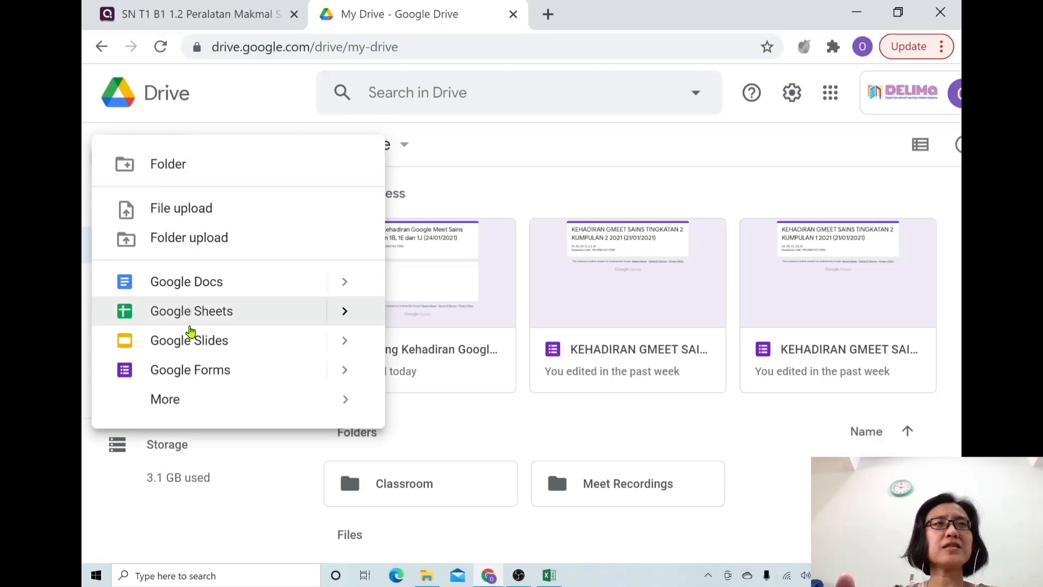
{"action": "left_click", "coordinate": [200, 374]}
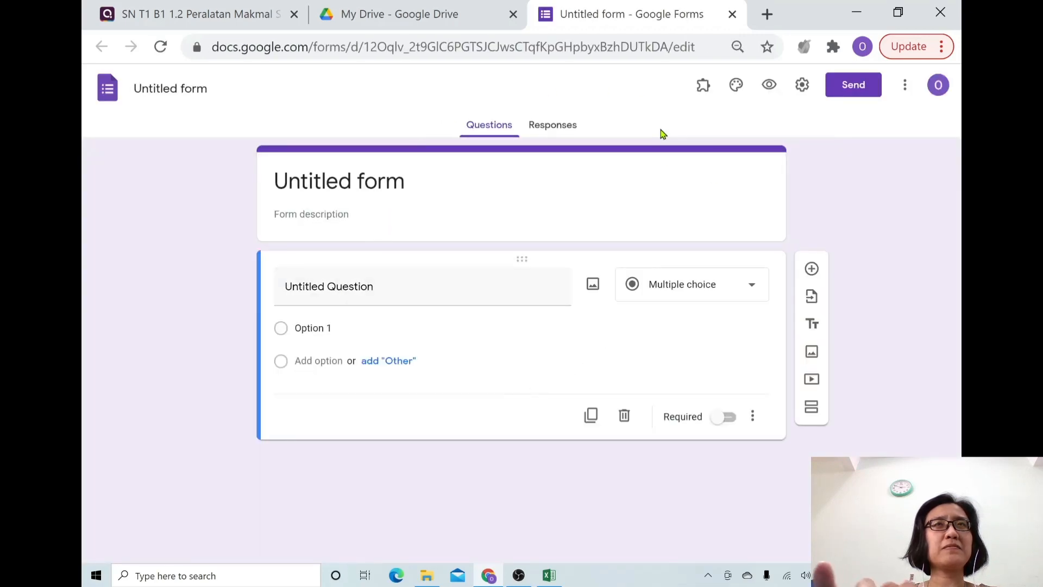
Step: Remove the form's restriction to Ministry Of Education Malaysia users, limit it to 1 response, and save the settings
{"action": "left_click", "coordinate": [804, 90]}
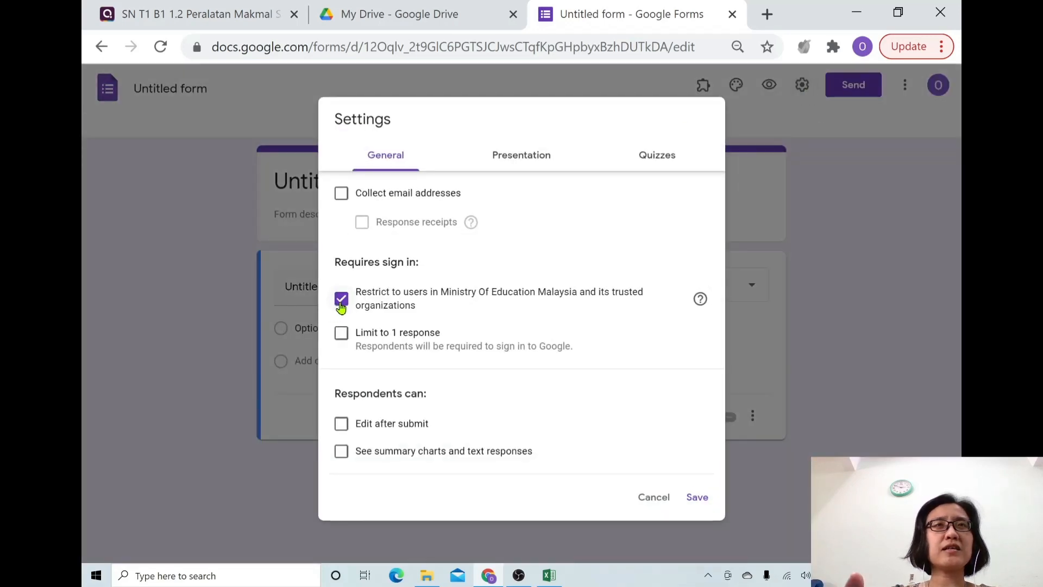
{"action": "left_click", "coordinate": [340, 299]}
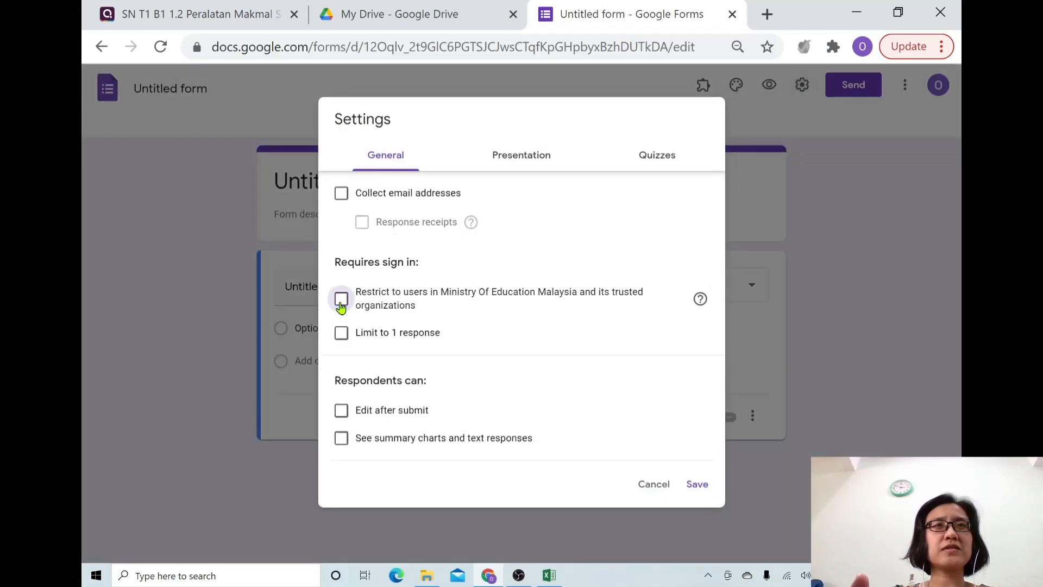
{"action": "left_click", "coordinate": [341, 336]}
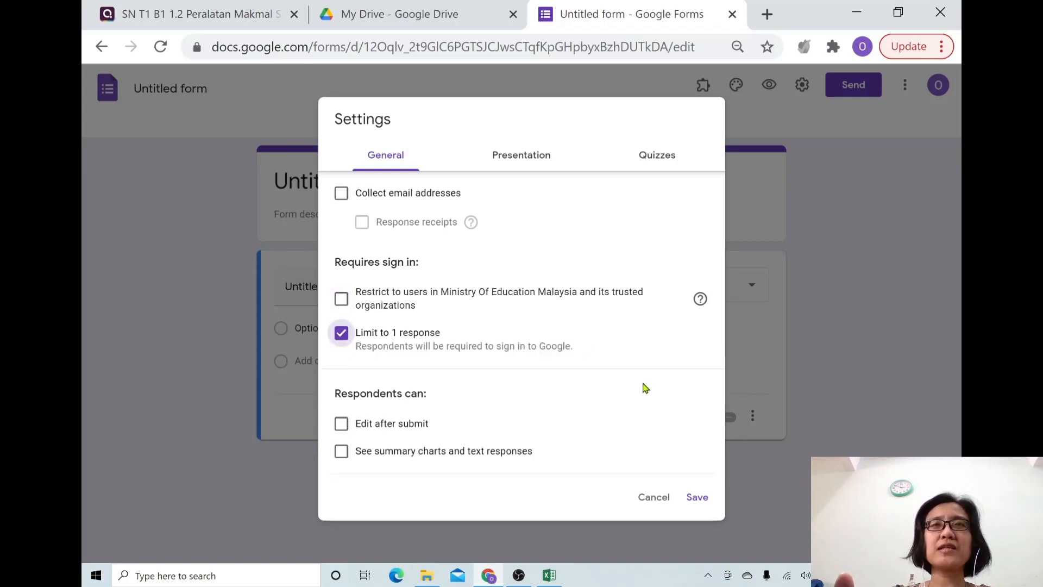
{"action": "left_click", "coordinate": [697, 498]}
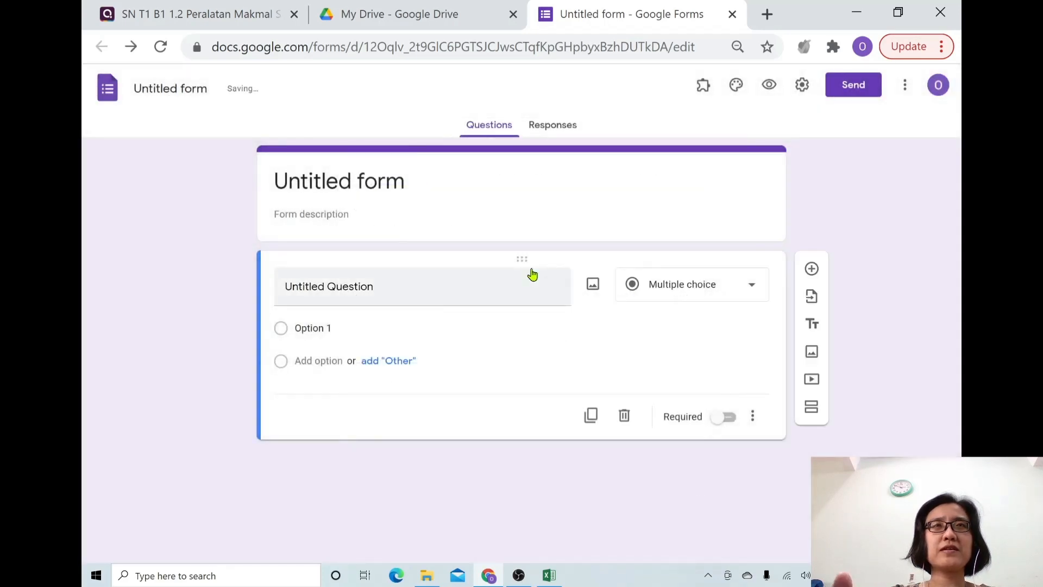
Step: Title the form "BORANG KEHADIRAN GOOGLE MEET SAINS TINGKATAN 1 (1A, 1B DAN 1C)" and give the form file the same name
{"action": "left_click", "coordinate": [345, 190]}
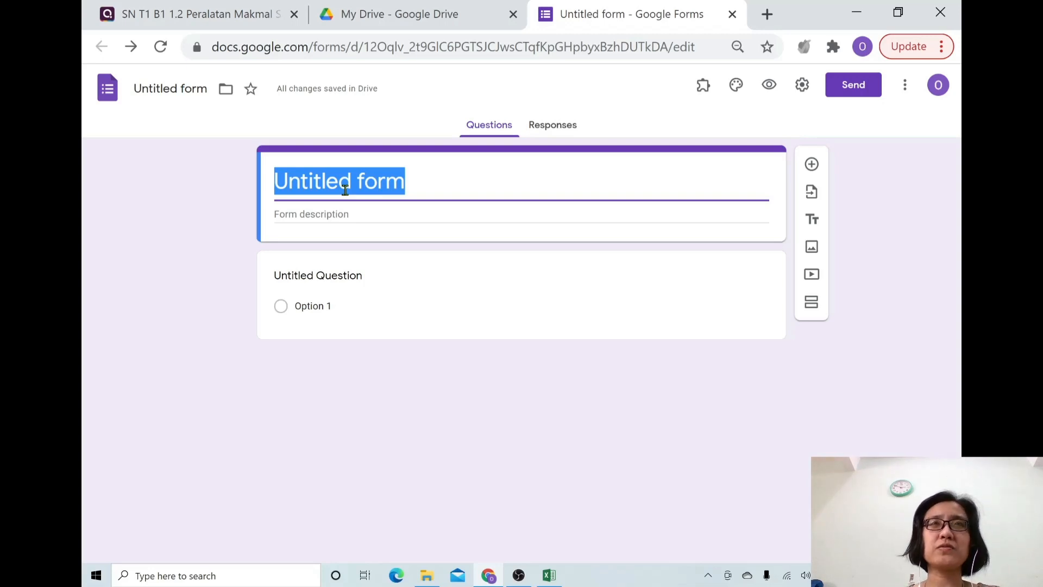
{"action": "type", "text": "BOR"}
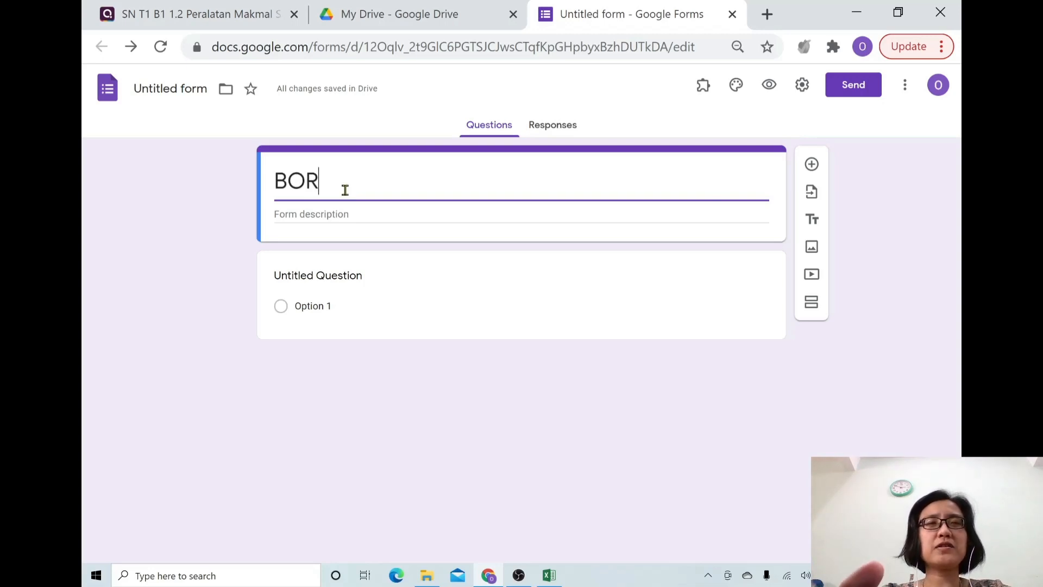
{"action": "type", "text": "NAN"}
{"action": "key", "text": "BackSpace"}
{"action": "key", "text": "BackSpace"}
{"action": "key", "text": "BackSpace"}
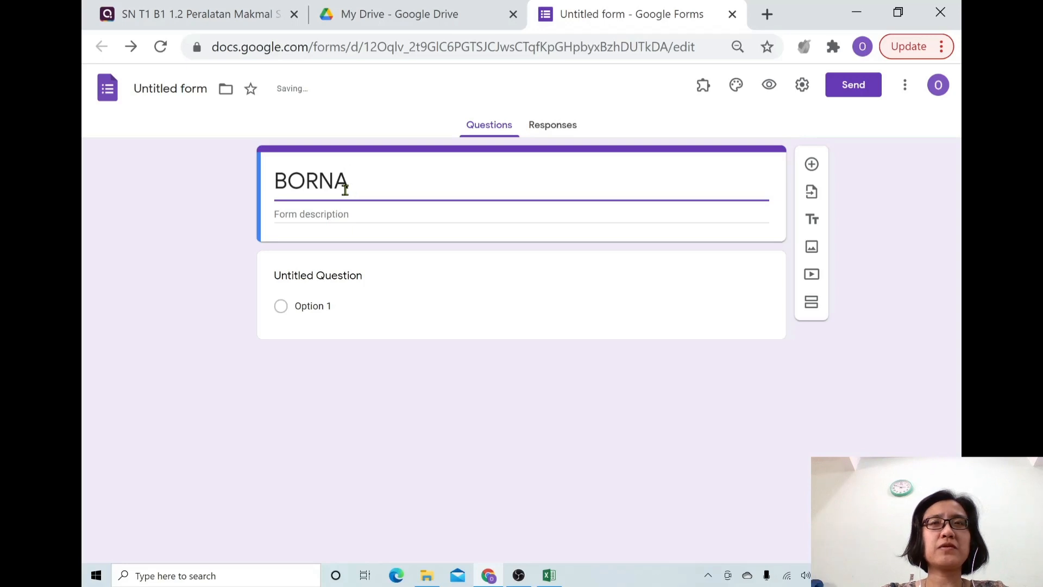
{"action": "type", "text": "ANG KEHADIRAN"}
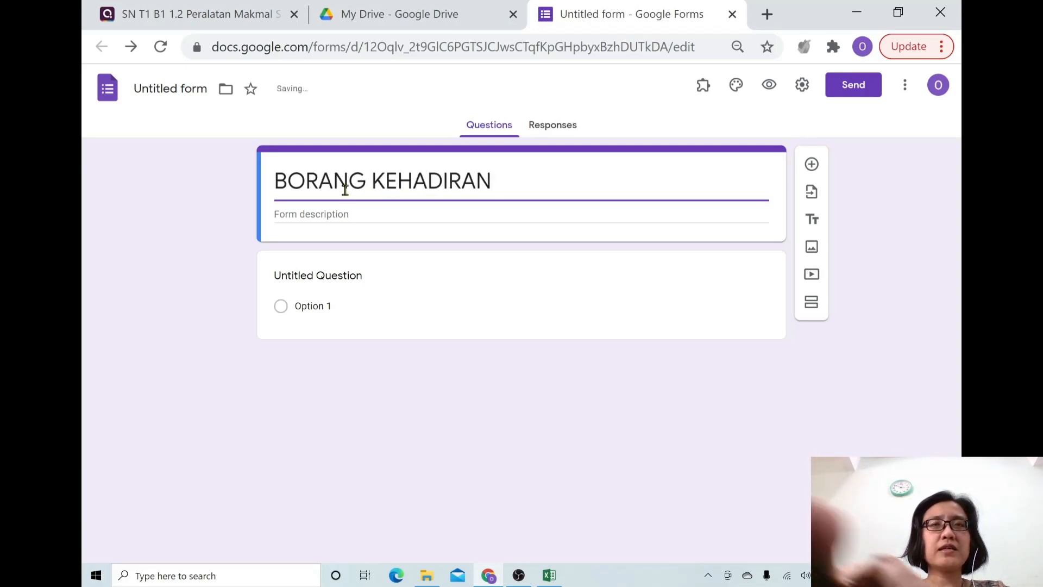
{"action": "type", "text": " GOOGLE ME"}
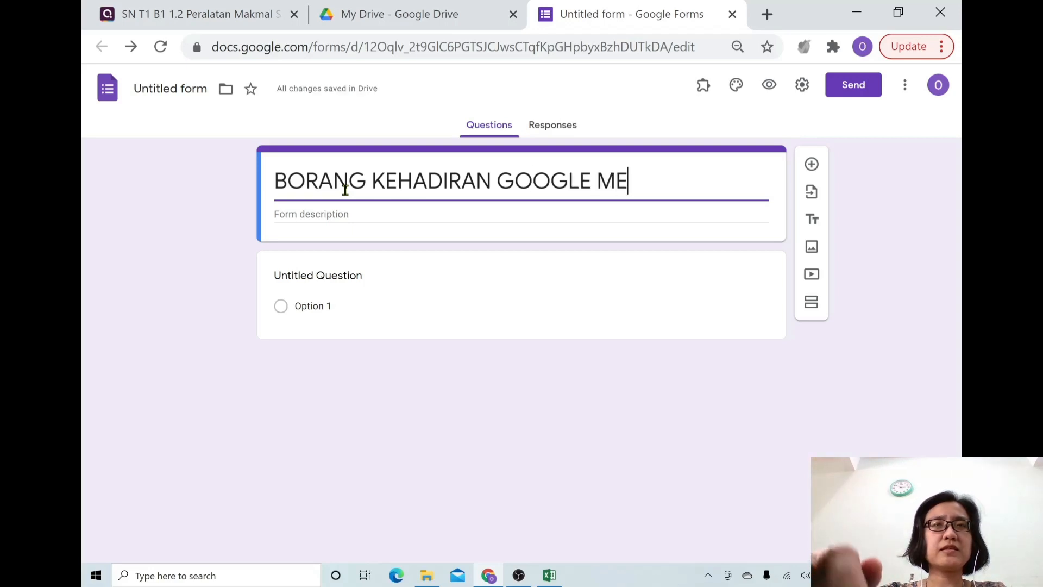
{"action": "type", "text": "ET SAI"}
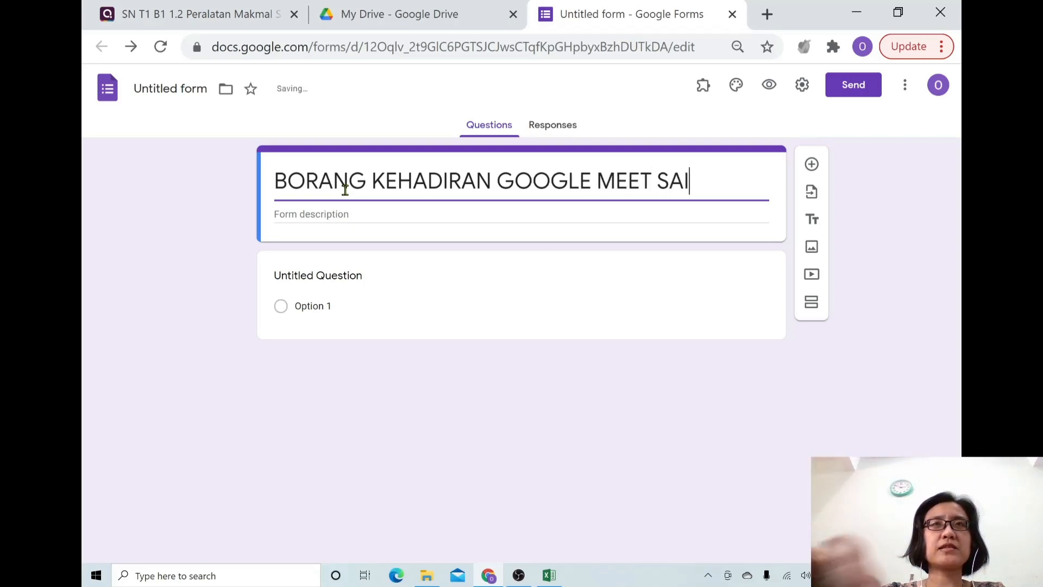
{"action": "type", "text": "NS TINGKATAN 1 "}
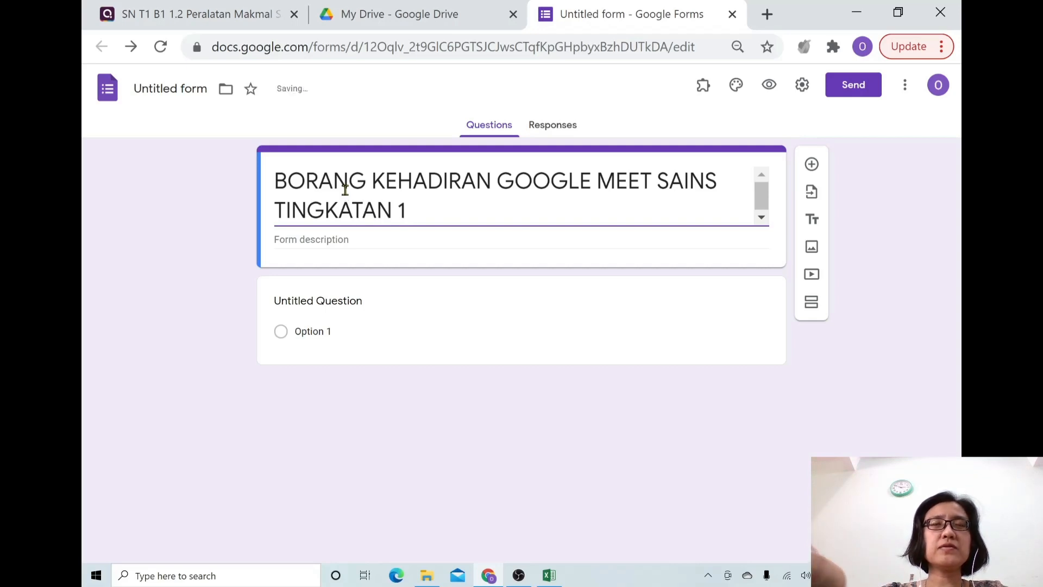
{"action": "type", "text": "(1A,"}
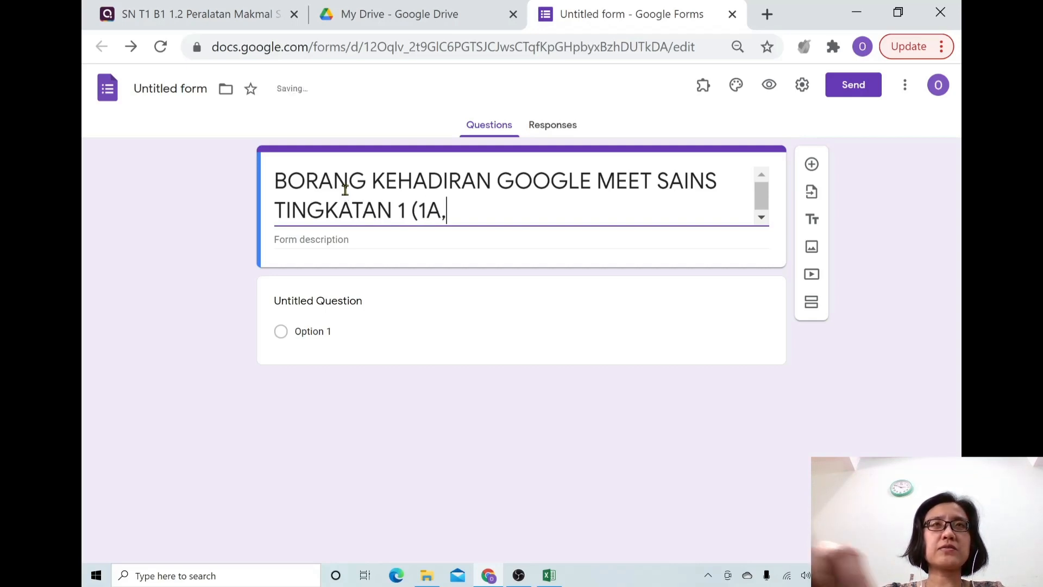
{"action": "type", "text": " 1B DAN 1C"}
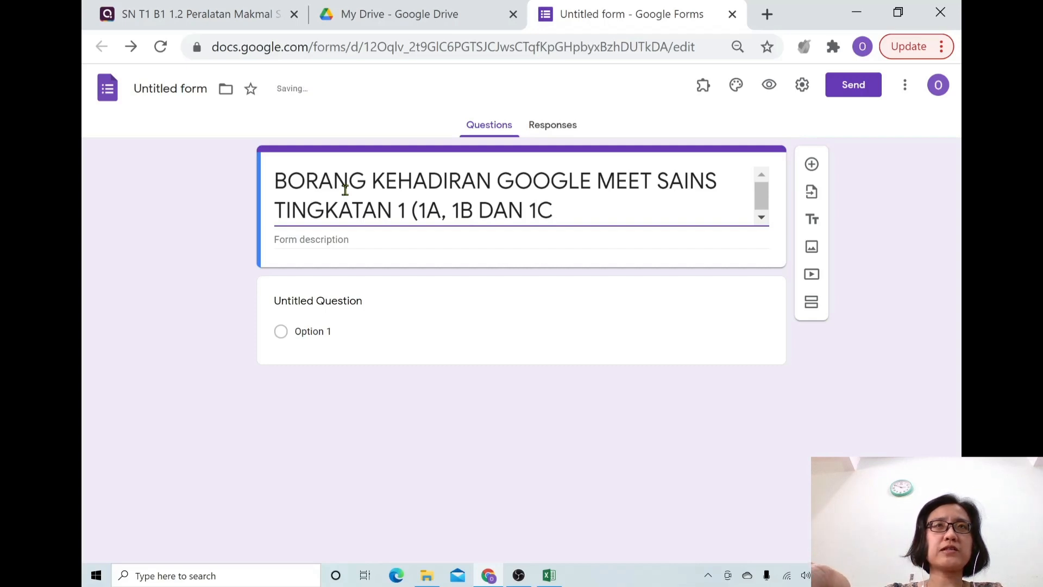
{"action": "type", "text": ")"}
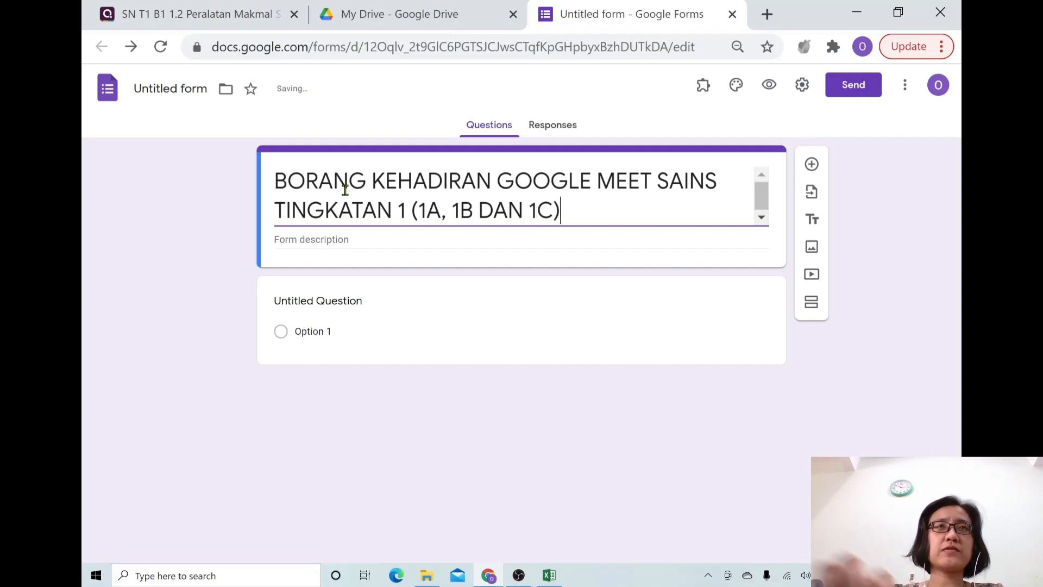
{"action": "left_click", "coordinate": [155, 91]}
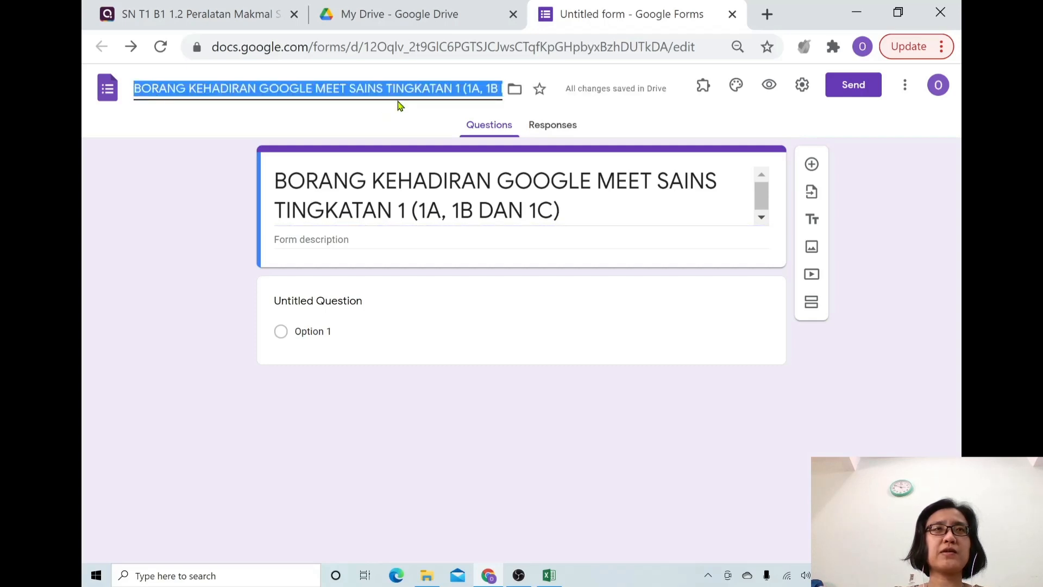
Step: Make the first question a required multiple-choice question "KELAS" with the options 1A, 1B and 1C
{"action": "left_click", "coordinate": [315, 302]}
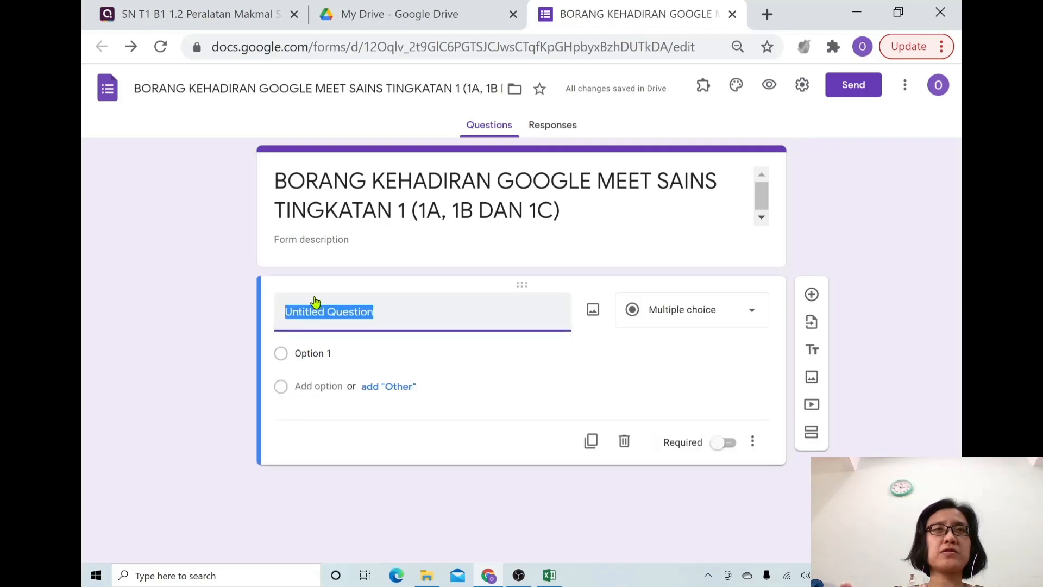
{"action": "type", "text": "KELAS"}
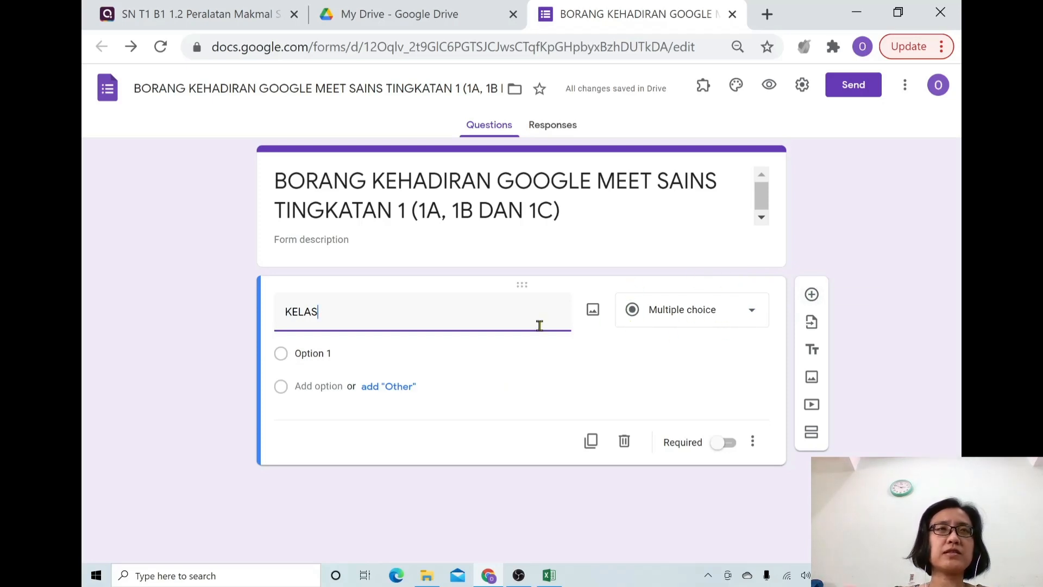
{"action": "left_click", "coordinate": [307, 355]}
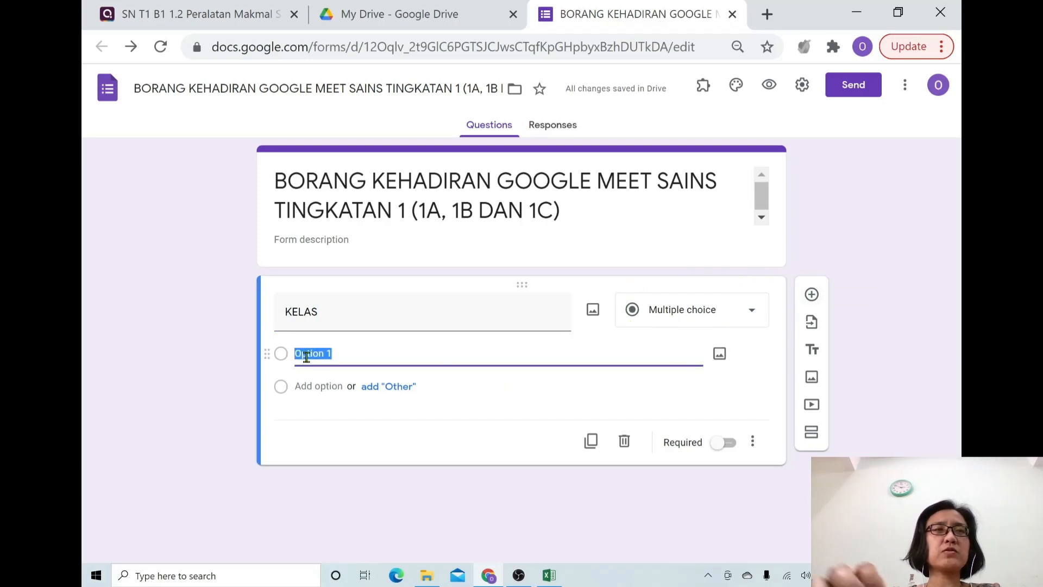
{"action": "type", "text": "1A"}
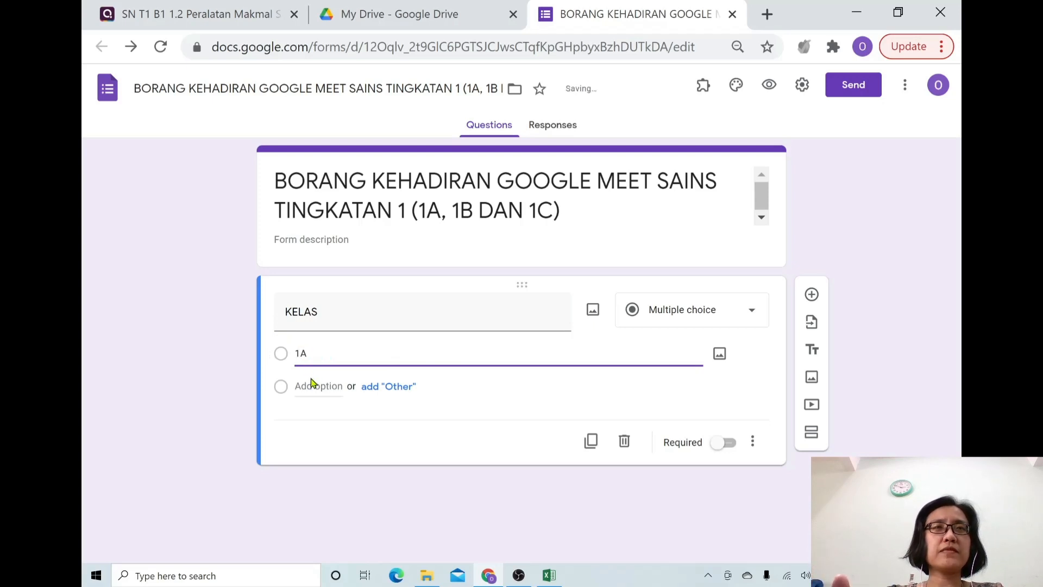
{"action": "left_click", "coordinate": [311, 385]}
{"action": "type", "text": "1B"}
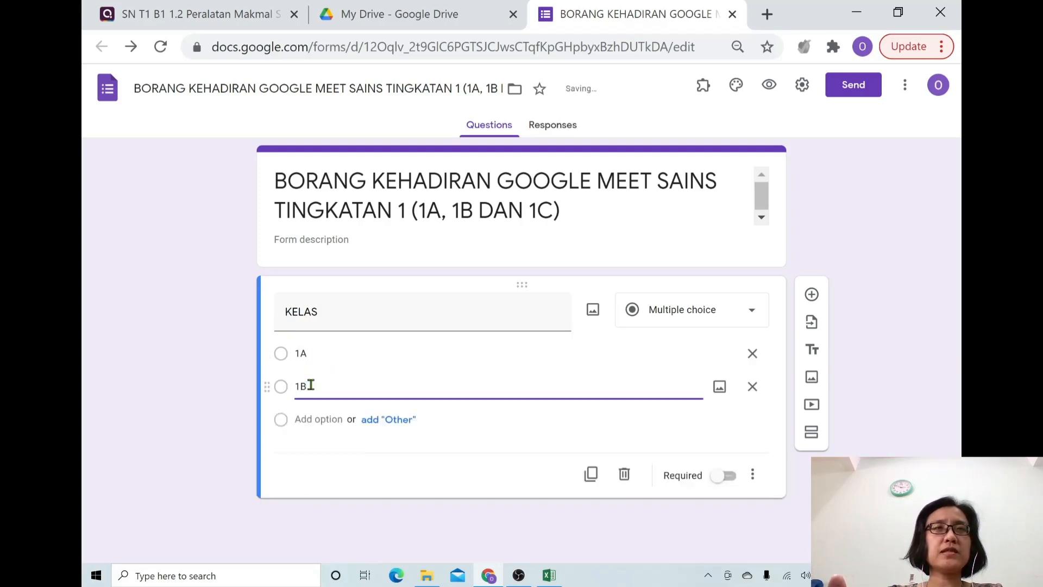
{"action": "left_click", "coordinate": [314, 416]}
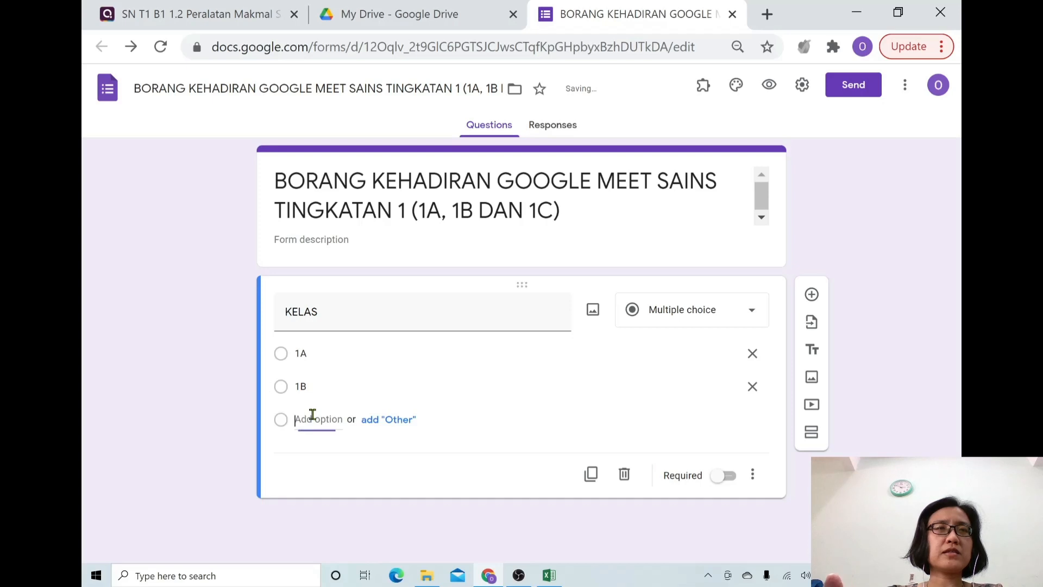
{"action": "type", "text": "1C"}
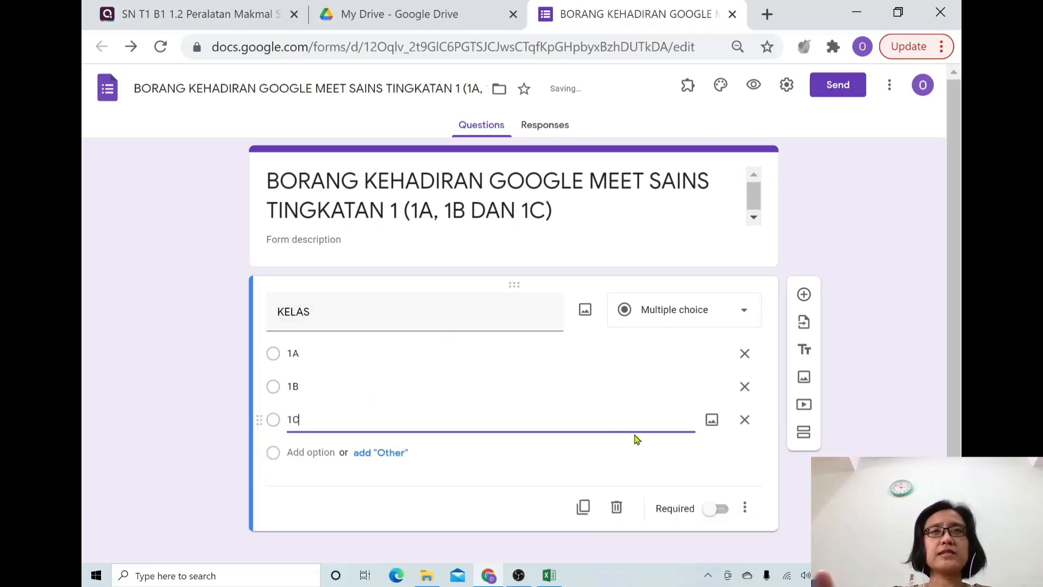
{"action": "left_click", "coordinate": [708, 515]}
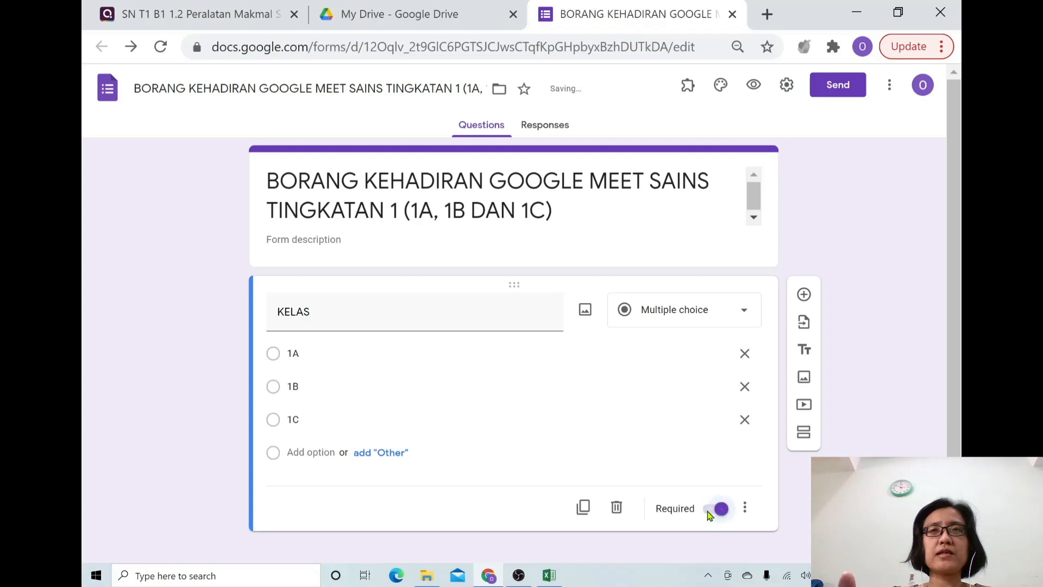
Step: Add a second section after the KELAS question, title it "1A", and insert a new blank question in it
{"action": "left_click", "coordinate": [804, 434]}
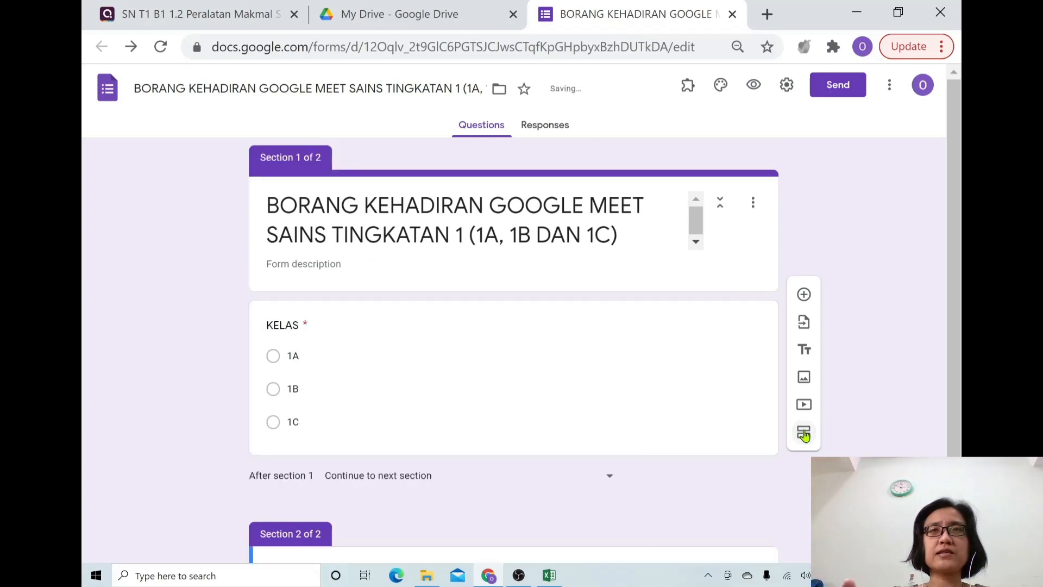
{"action": "left_click_drag", "start_coordinate": [954, 288], "coordinate": [964, 407]}
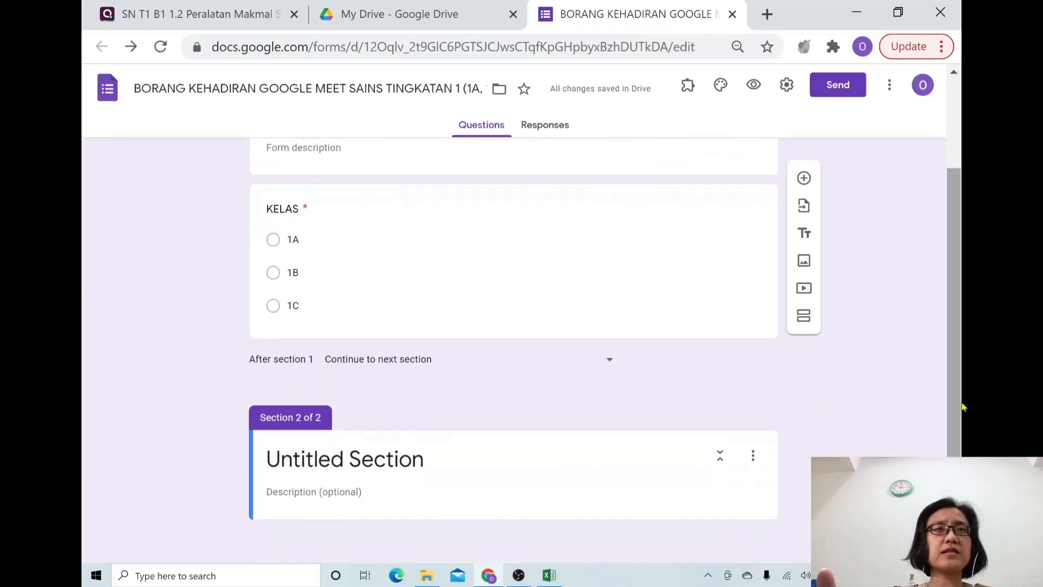
{"action": "left_click", "coordinate": [410, 462]}
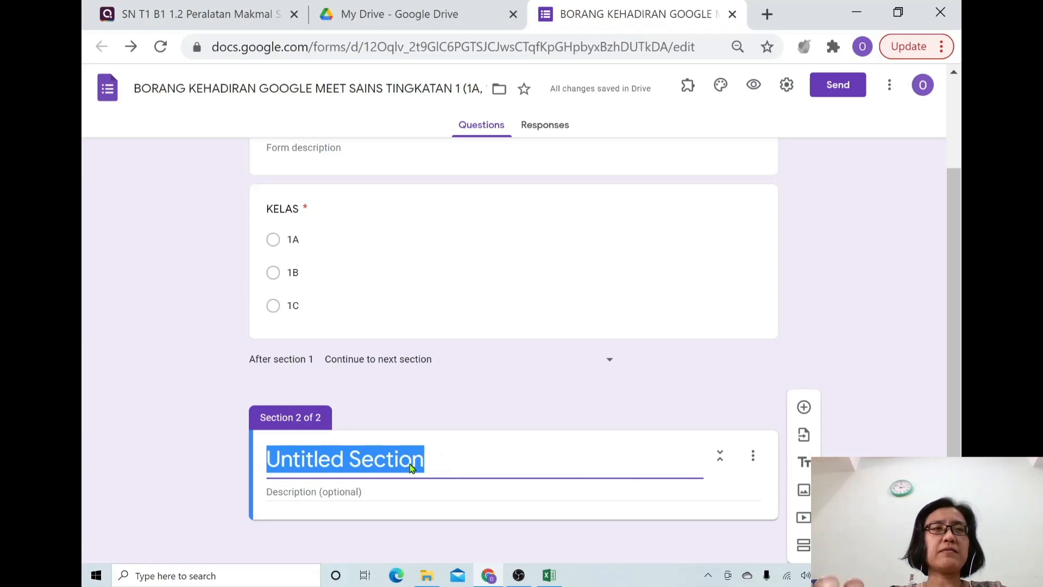
{"action": "type", "text": "1A"}
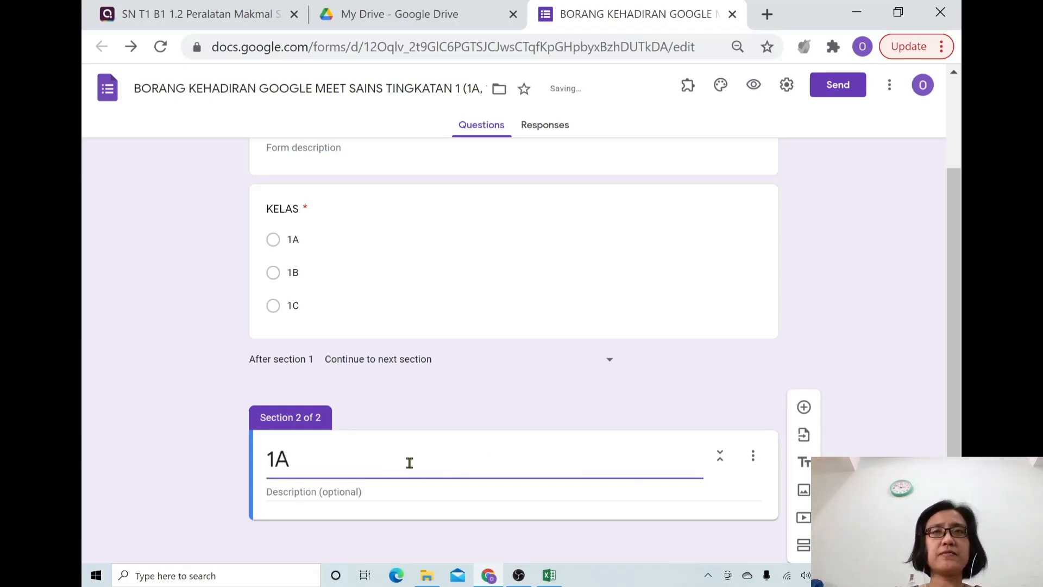
{"action": "left_click", "coordinate": [802, 407]}
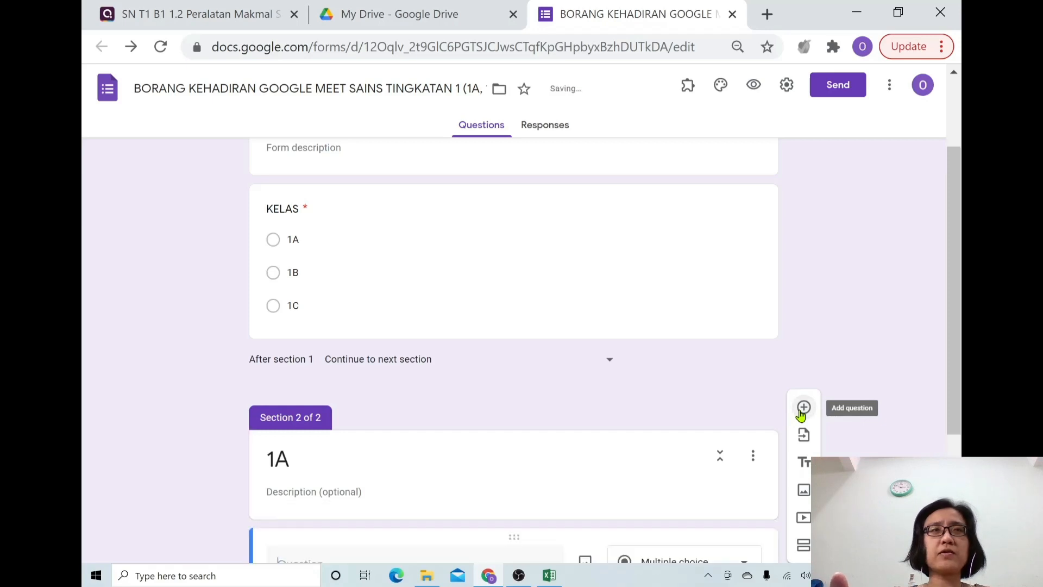
{"action": "left_click_drag", "start_coordinate": [953, 303], "coordinate": [962, 429]}
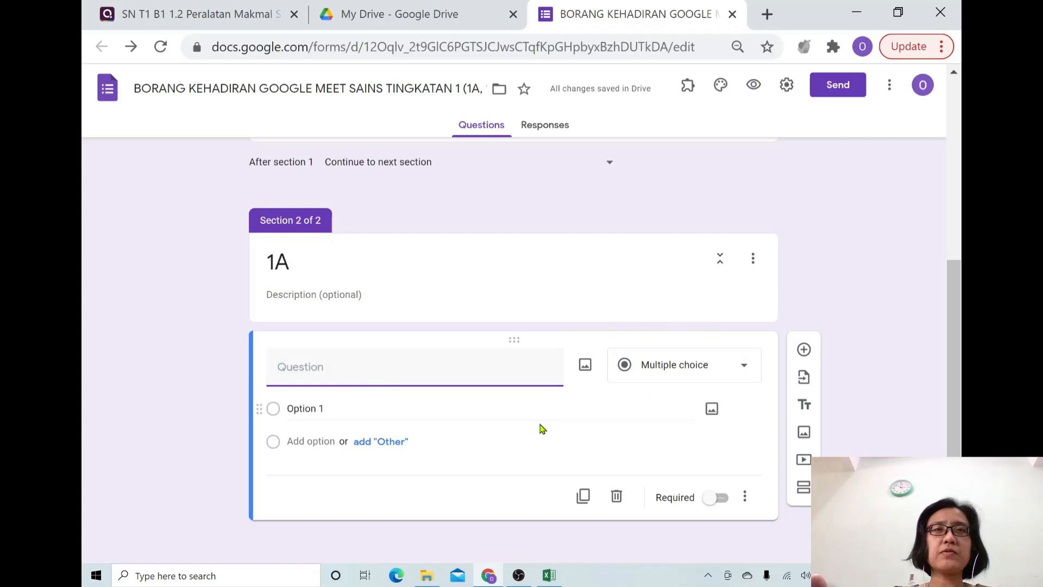
Step: Switch to the Excel workbook and copy the student names in B2:B31 of sheet 1A
{"action": "left_click", "coordinate": [549, 576]}
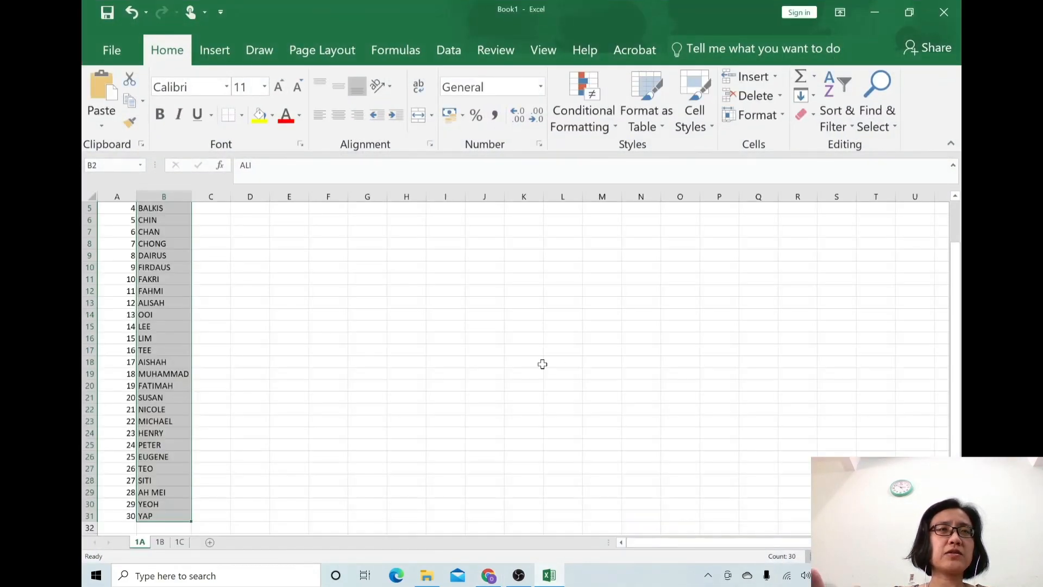
{"action": "left_click", "coordinate": [479, 346]}
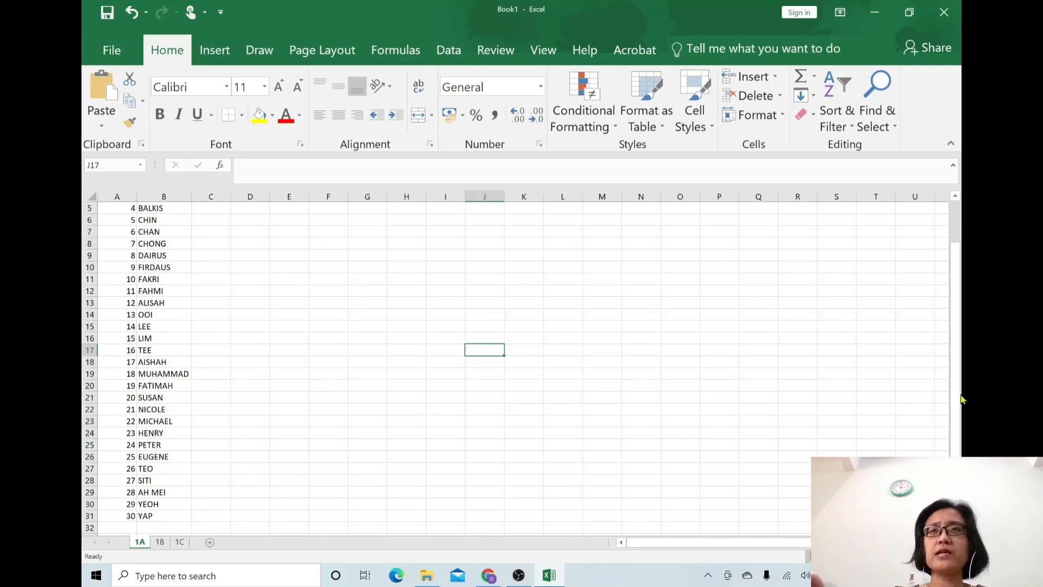
{"action": "left_click_drag", "start_coordinate": [960, 400], "coordinate": [961, 326]}
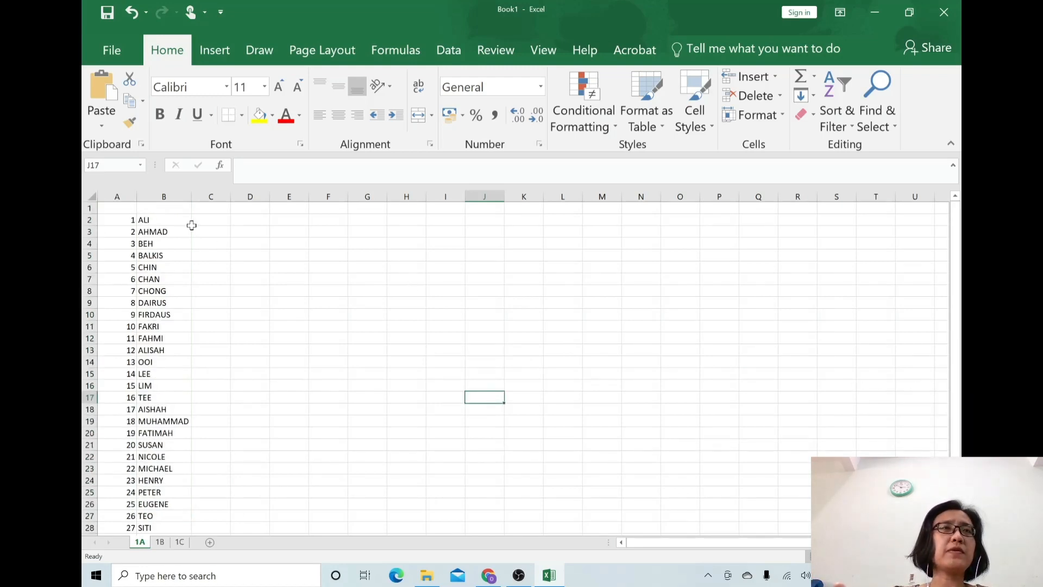
{"action": "left_click_drag", "start_coordinate": [183, 219], "coordinate": [166, 492]}
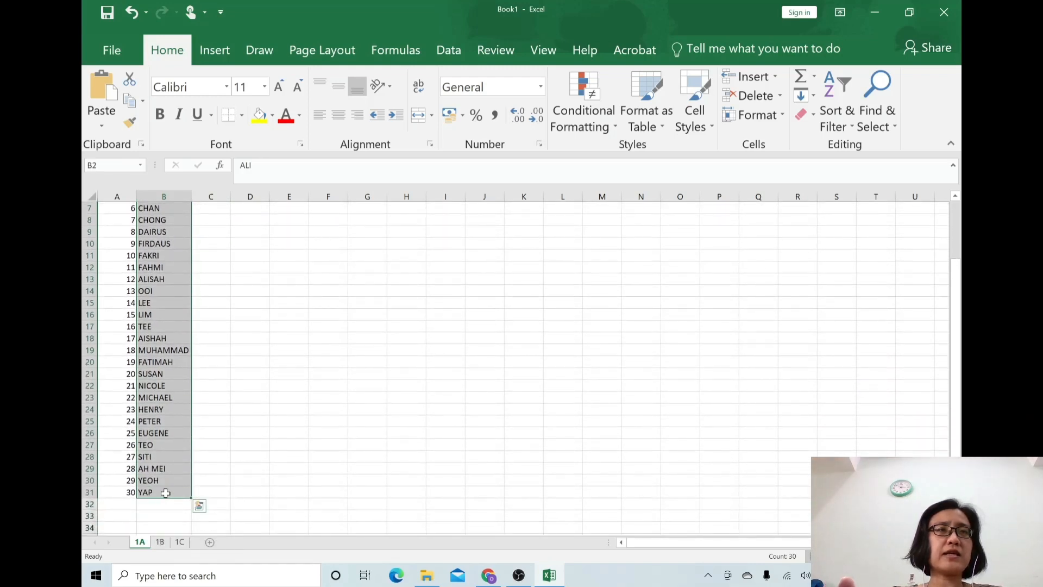
{"action": "key", "text": "ctrl+c"}
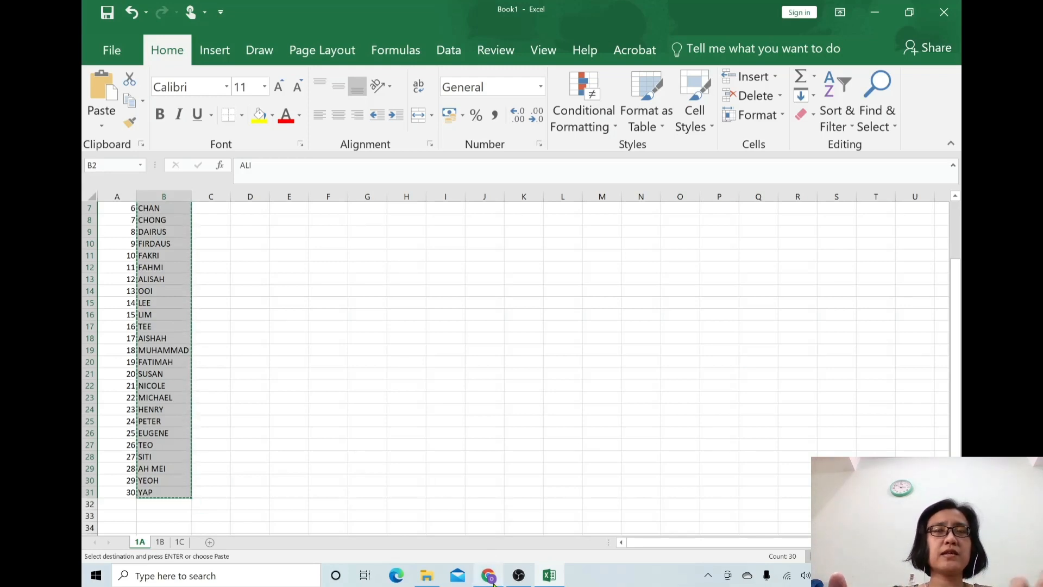
Step: Back in the Google Form, paste the copied names as the answer options of the 1A section's question and make it required
{"action": "mouse_move", "coordinate": [490, 577]}
{"action": "left_click", "coordinate": [489, 511]}
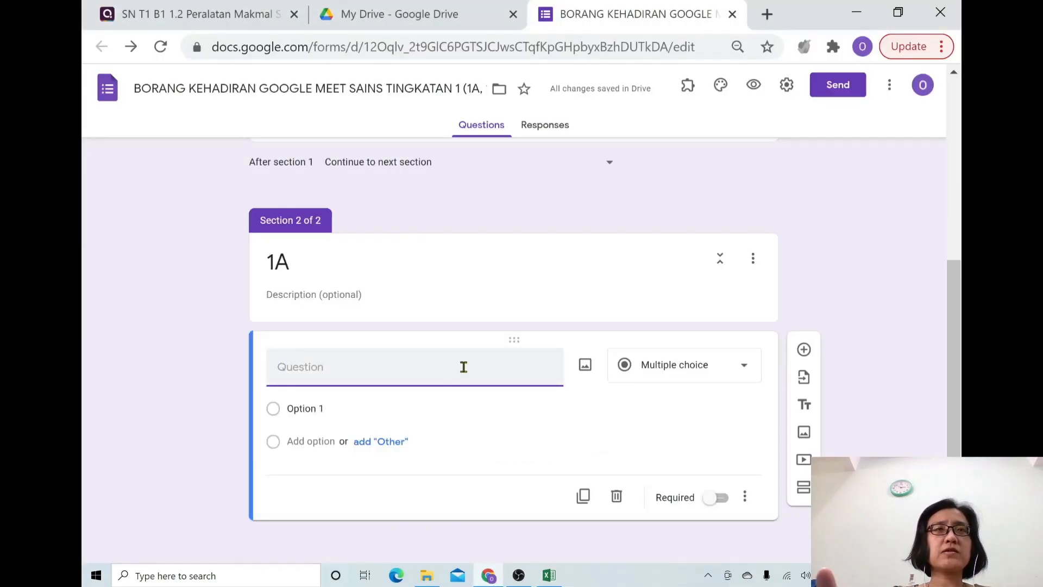
{"action": "left_click", "coordinate": [325, 410]}
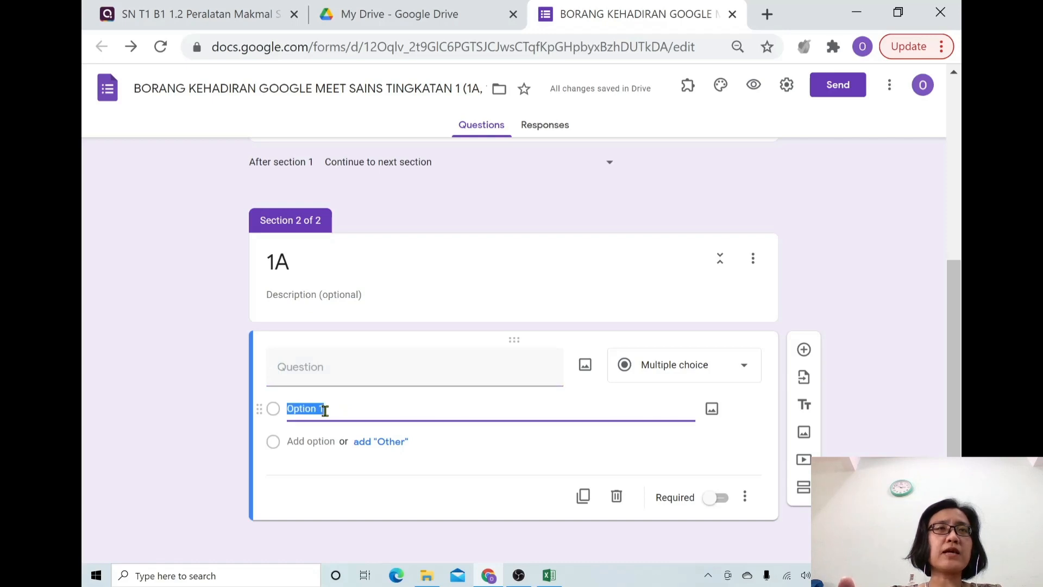
{"action": "key", "text": "BackSpace"}
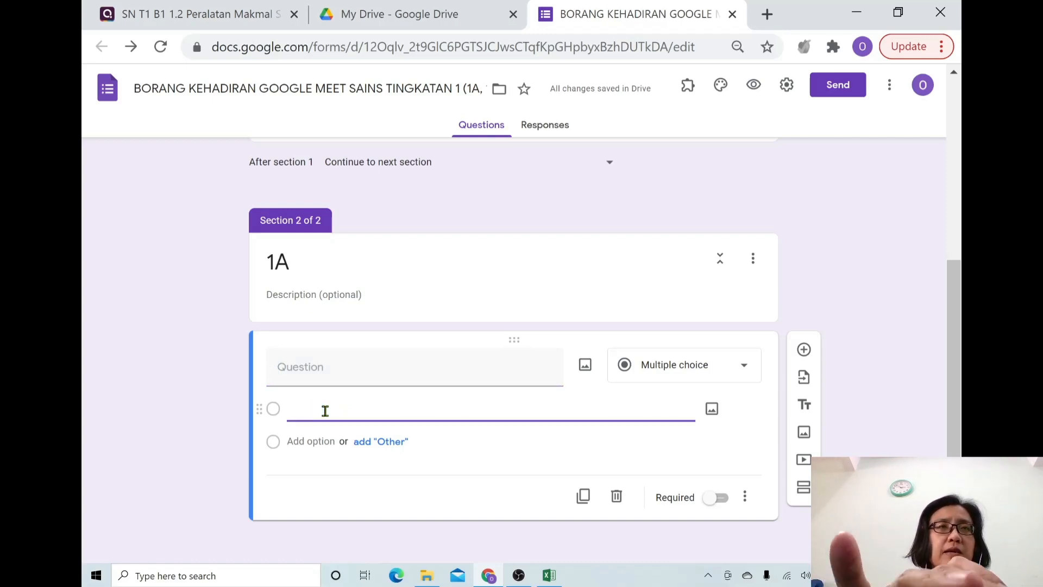
{"action": "key", "text": "ctrl+v"}
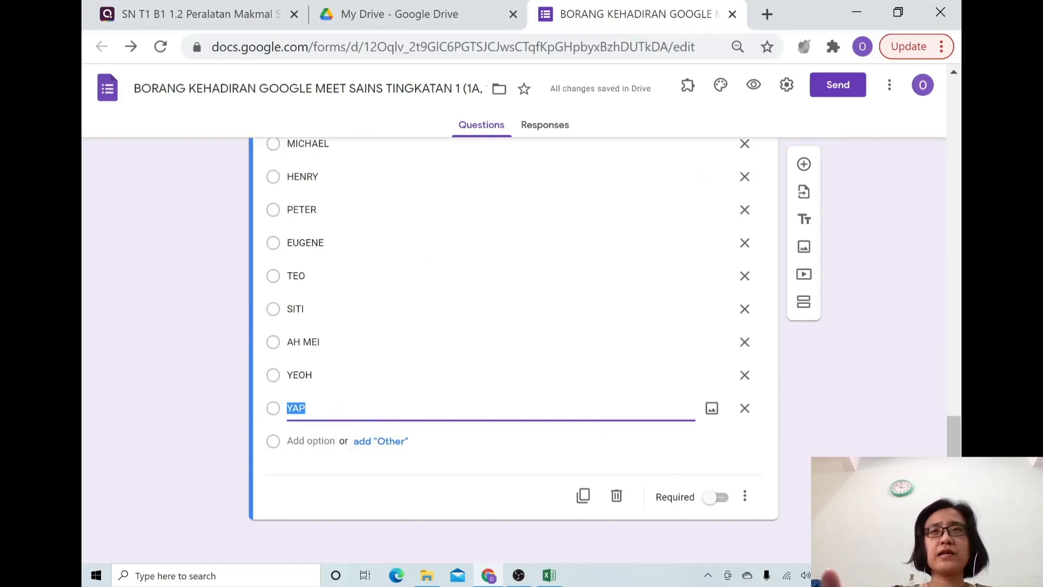
{"action": "left_click", "coordinate": [712, 498]}
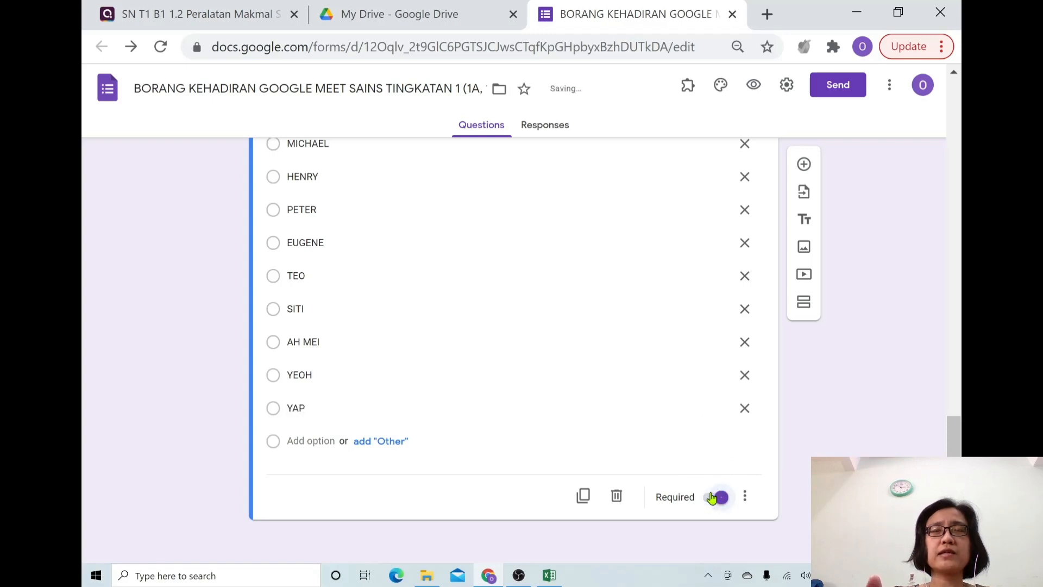
Step: Add a third section after the 1A name list, title it "1B", and insert a new blank question in it
{"action": "left_click", "coordinate": [805, 302]}
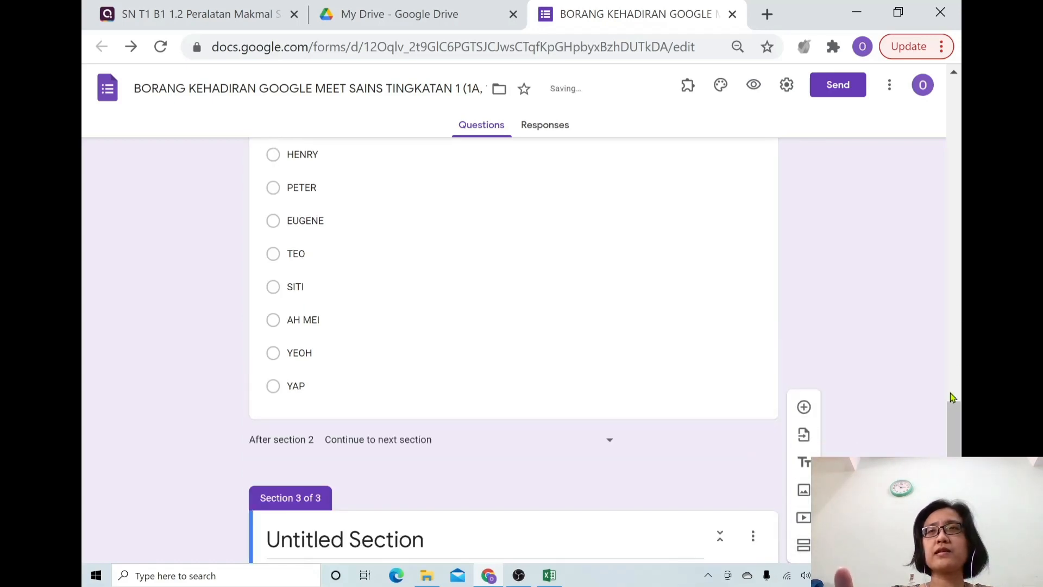
{"action": "scroll", "coordinate": [952, 426], "scroll_direction": "down", "scroll_amount": 1}
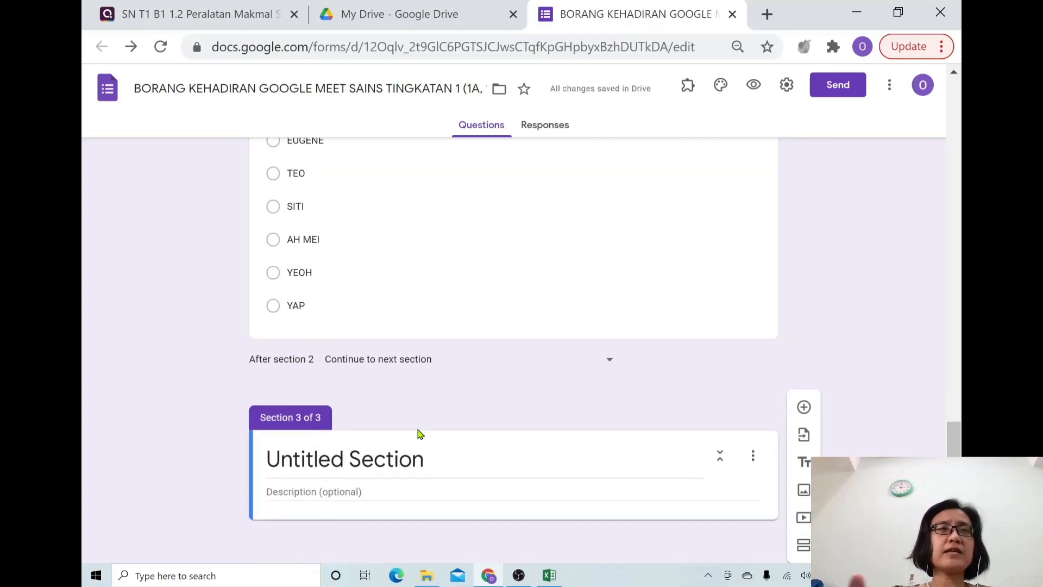
{"action": "left_click", "coordinate": [373, 458]}
{"action": "type", "text": "1"}
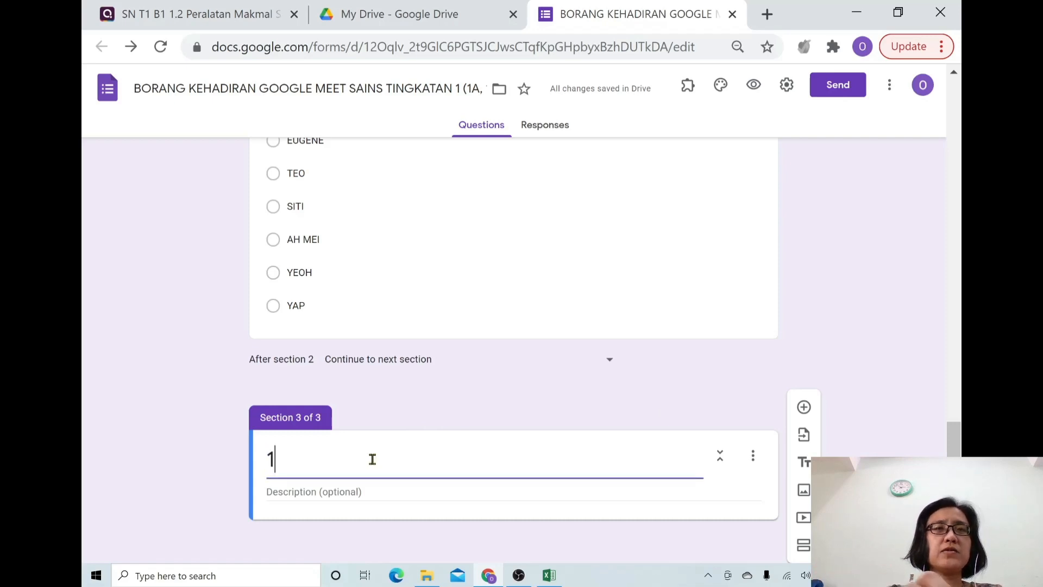
{"action": "type", "text": "B"}
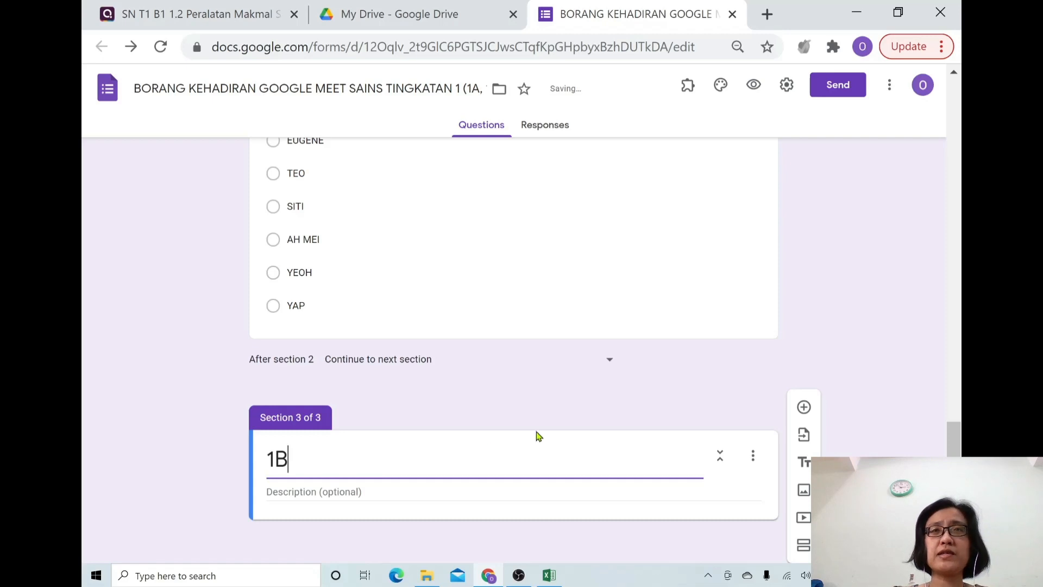
{"action": "left_click", "coordinate": [804, 407]}
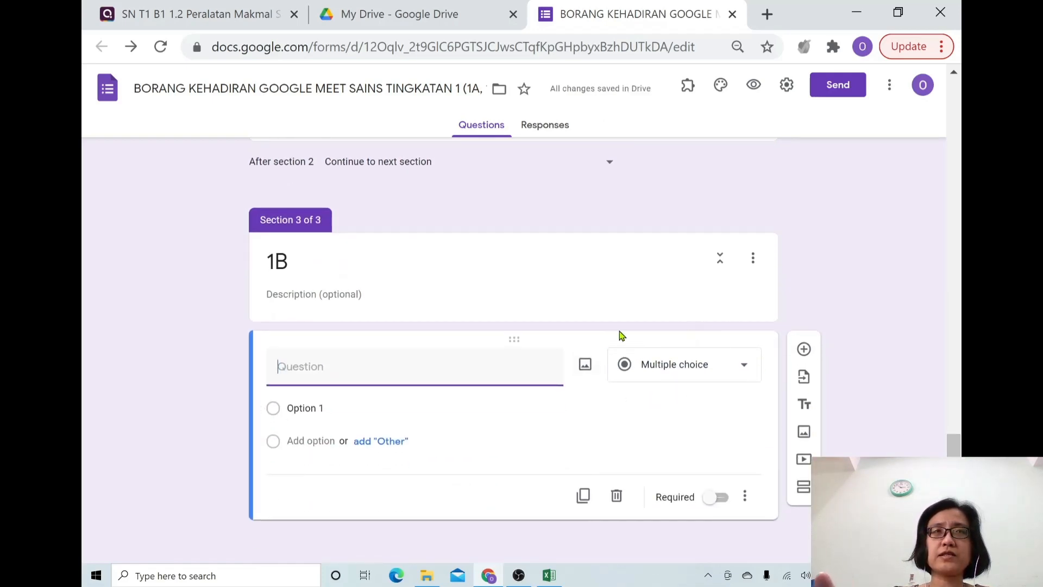
Step: Switch to the Excel workbook and copy the student names in B2:B31 of sheet 1B
{"action": "left_click", "coordinate": [334, 403]}
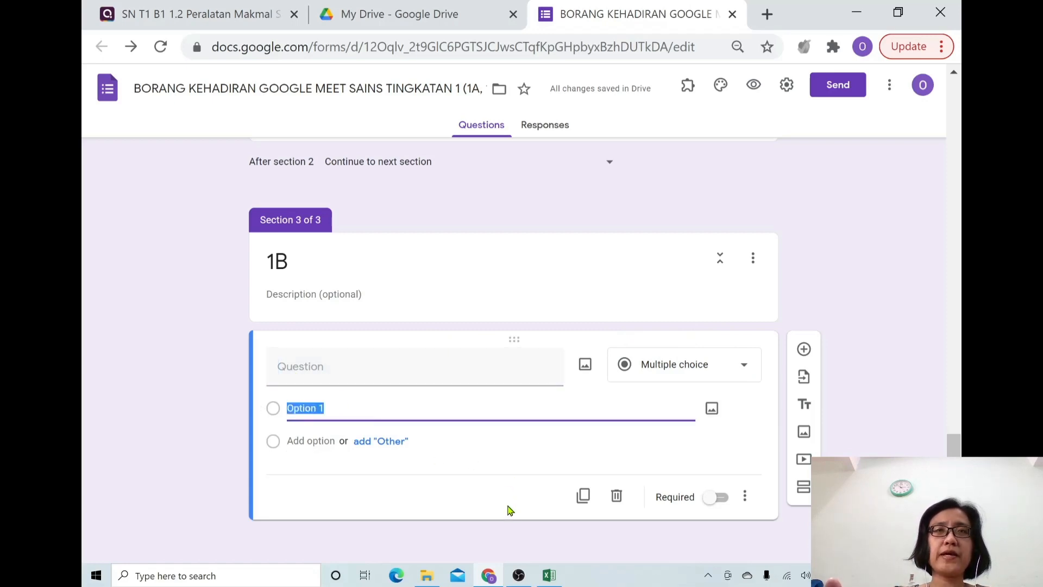
{"action": "left_click", "coordinate": [549, 575]}
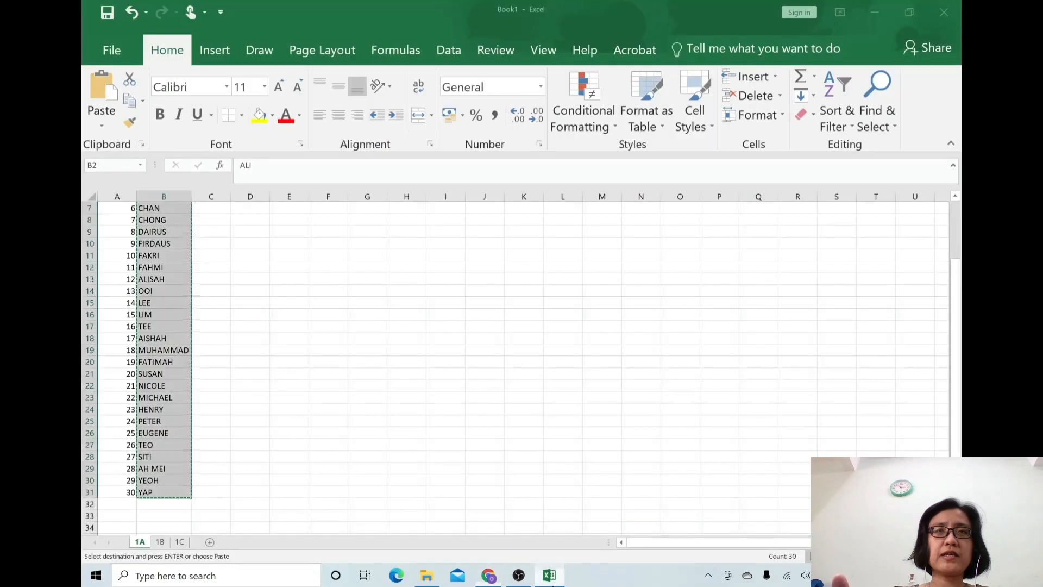
{"action": "left_click", "coordinate": [160, 542]}
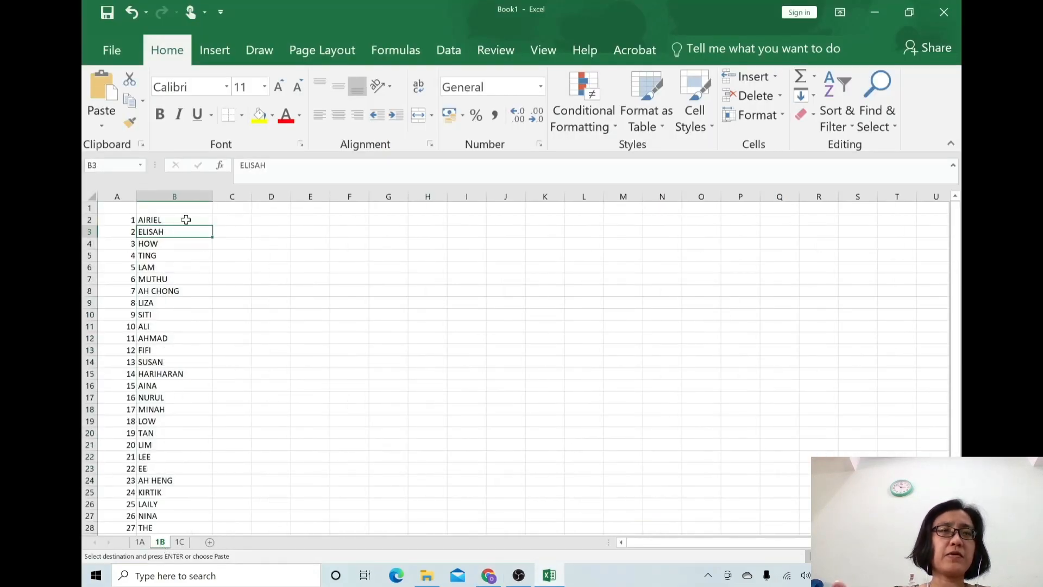
{"action": "left_click_drag", "start_coordinate": [186, 219], "coordinate": [188, 504]}
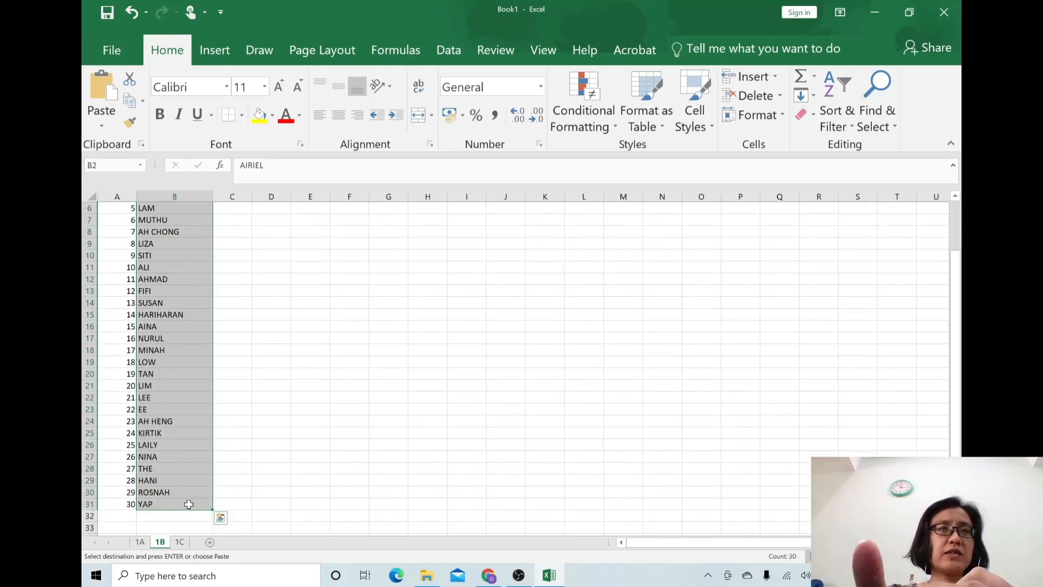
{"action": "key", "text": "ctrl+c"}
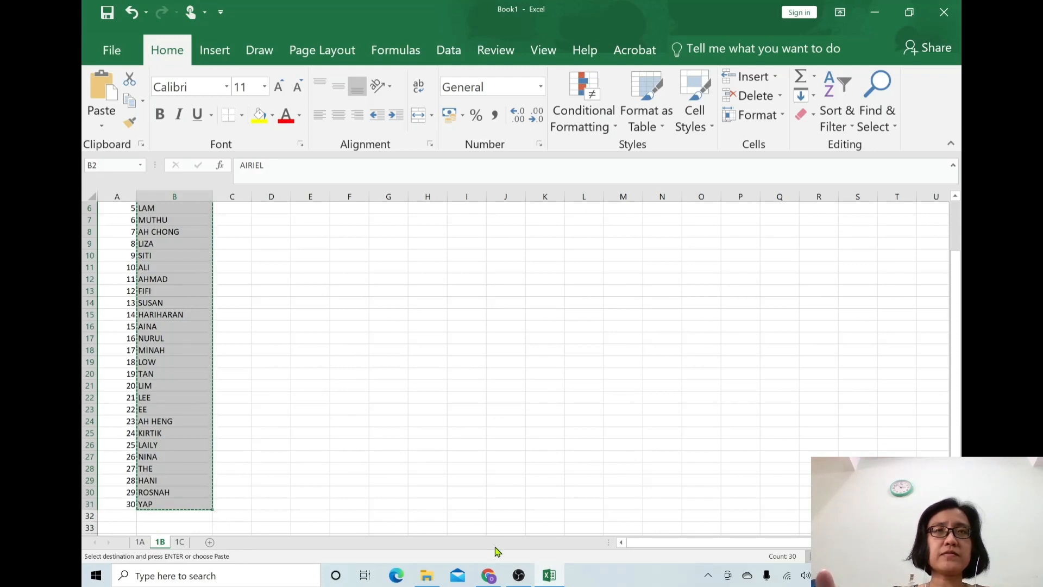
Step: Back in the Google Form, replace Option 1 of the 1B question with the copied names and make the question required
{"action": "left_click", "coordinate": [494, 576]}
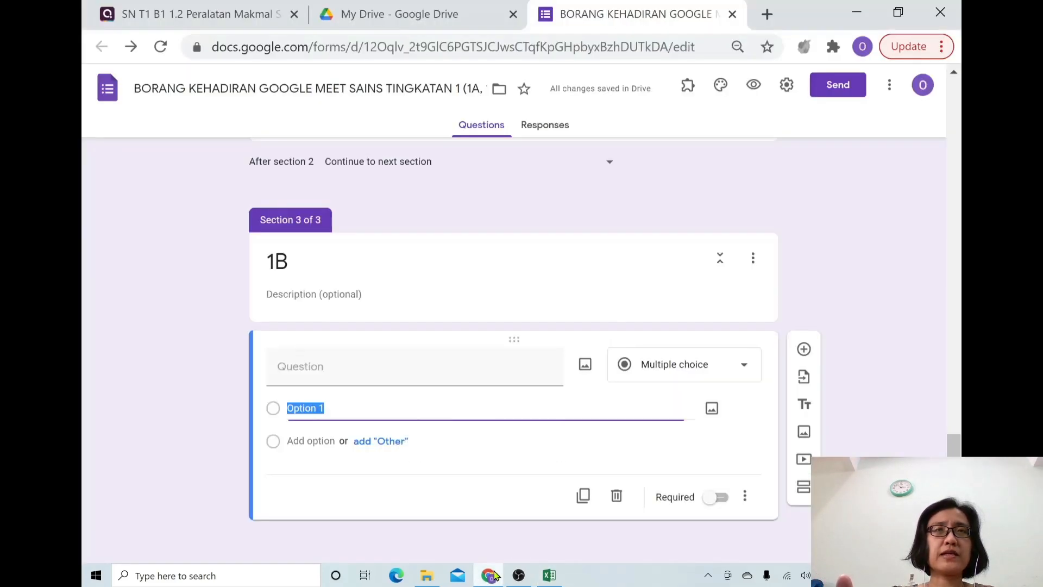
{"action": "left_click", "coordinate": [335, 408]}
{"action": "key", "text": "BackSpace"}
{"action": "key", "text": "BackSpace"}
{"action": "key", "text": "BackSpace"}
{"action": "key", "text": "BackSpace"}
{"action": "key", "text": "BackSpace"}
{"action": "key", "text": "BackSpace"}
{"action": "key", "text": "BackSpace"}
{"action": "key", "text": "BackSpace"}
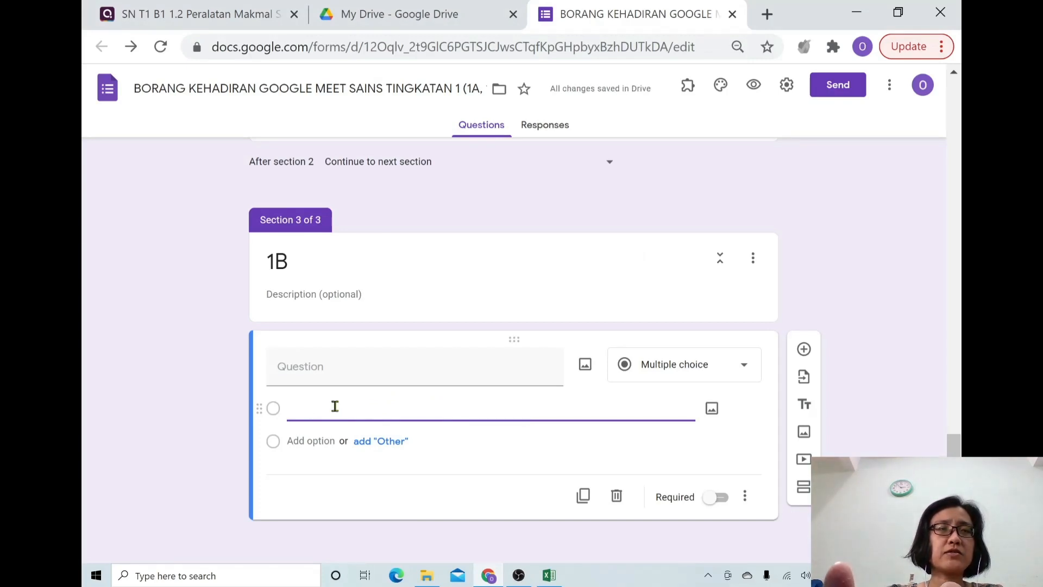
{"action": "key", "text": "ctrl+v"}
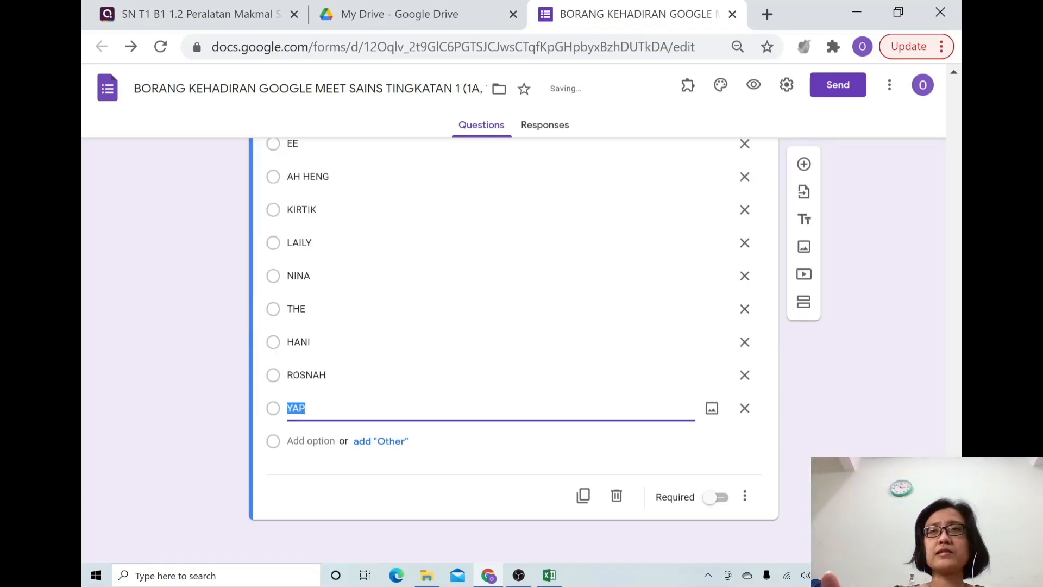
{"action": "mouse_move", "coordinate": [952, 482]}
{"action": "left_mouse_down"}
{"action": "mouse_move", "coordinate": [948, 348]}
{"action": "mouse_move", "coordinate": [965, 469]}
{"action": "left_mouse_up"}
{"action": "left_click", "coordinate": [716, 497]}
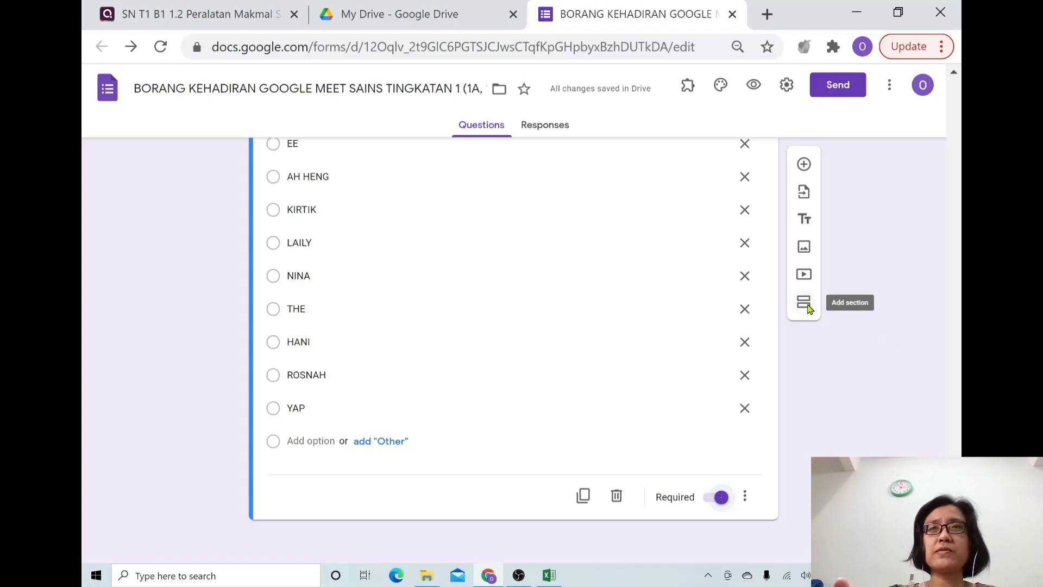
Step: Add a fourth section after the 1B name list, title it "1C", and insert a new blank question in it
{"action": "left_click", "coordinate": [807, 309]}
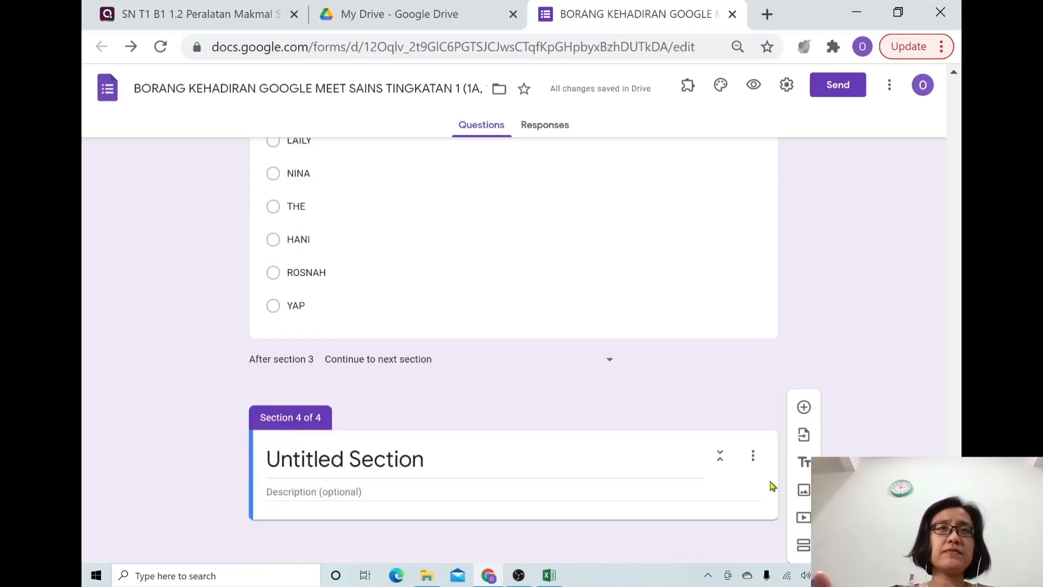
{"action": "left_click", "coordinate": [381, 453]}
{"action": "type", "text": "1C"}
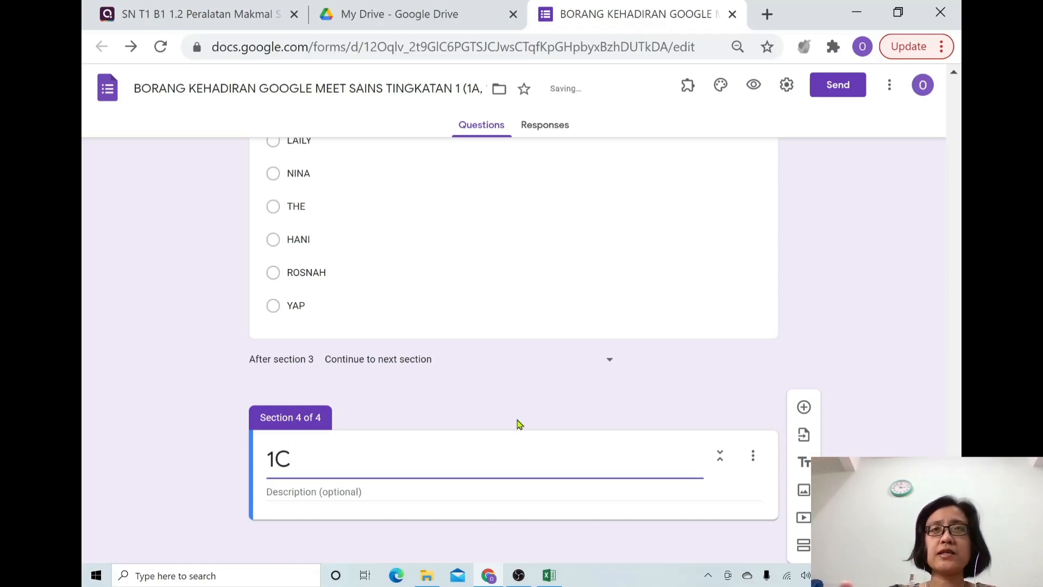
{"action": "left_click", "coordinate": [804, 408]}
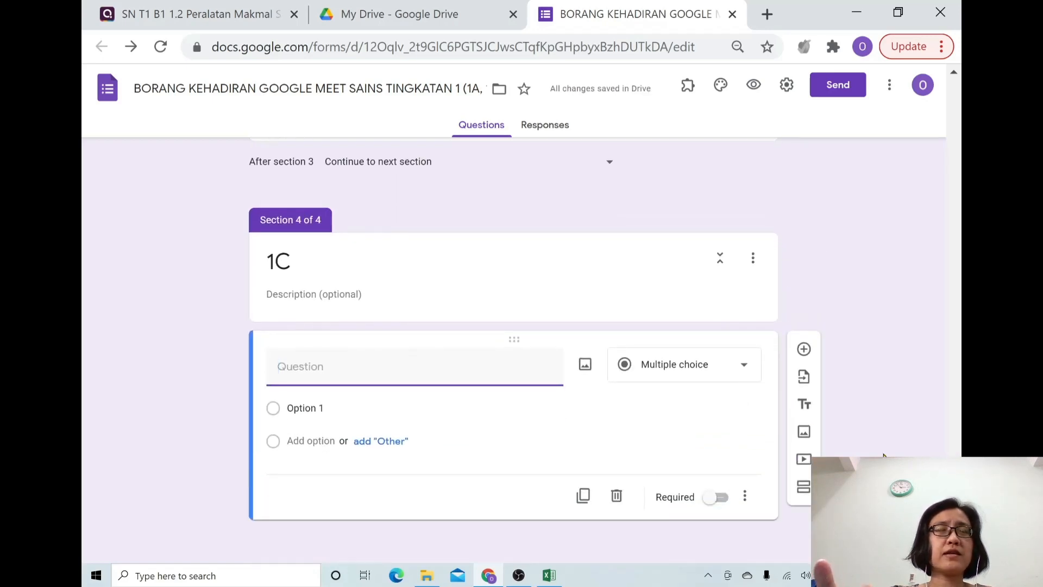
Step: Switch to the Excel workbook and copy the student names in B2:B31 of sheet 1C
{"action": "left_click", "coordinate": [325, 409]}
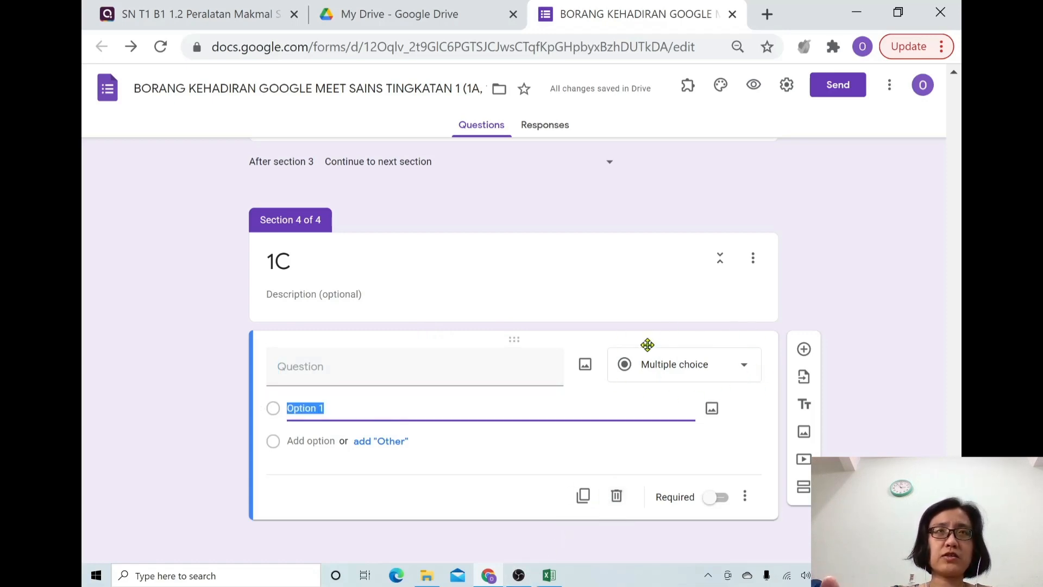
{"action": "left_click", "coordinate": [549, 575]}
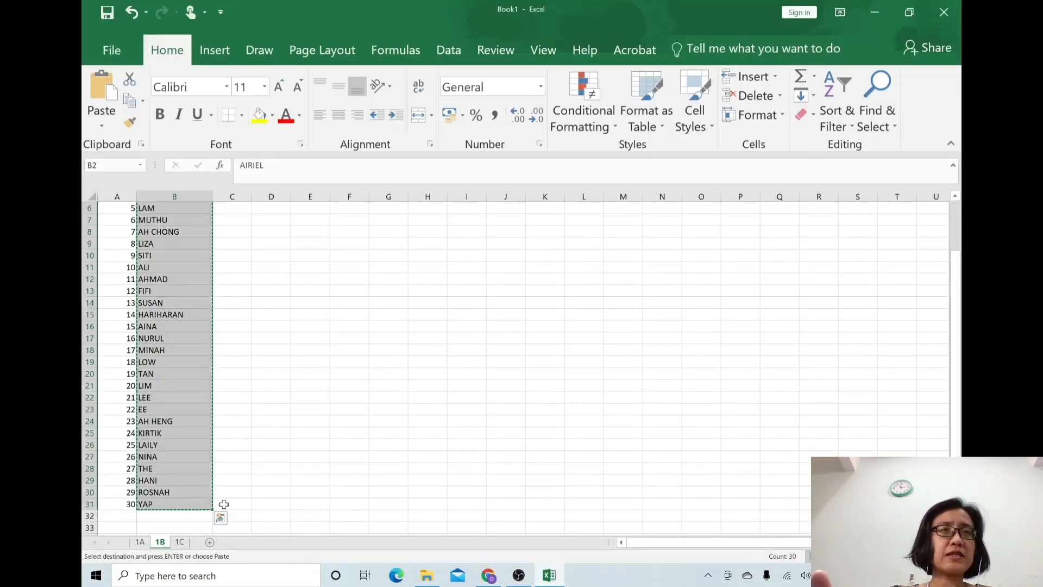
{"action": "left_click", "coordinate": [180, 542]}
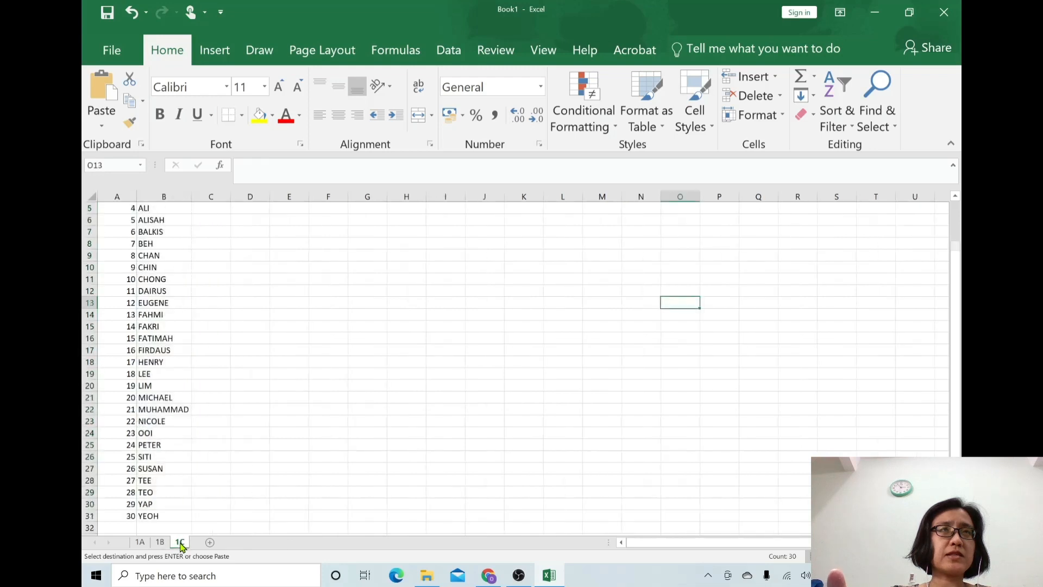
{"action": "left_click_drag", "start_coordinate": [957, 277], "coordinate": [957, 234]}
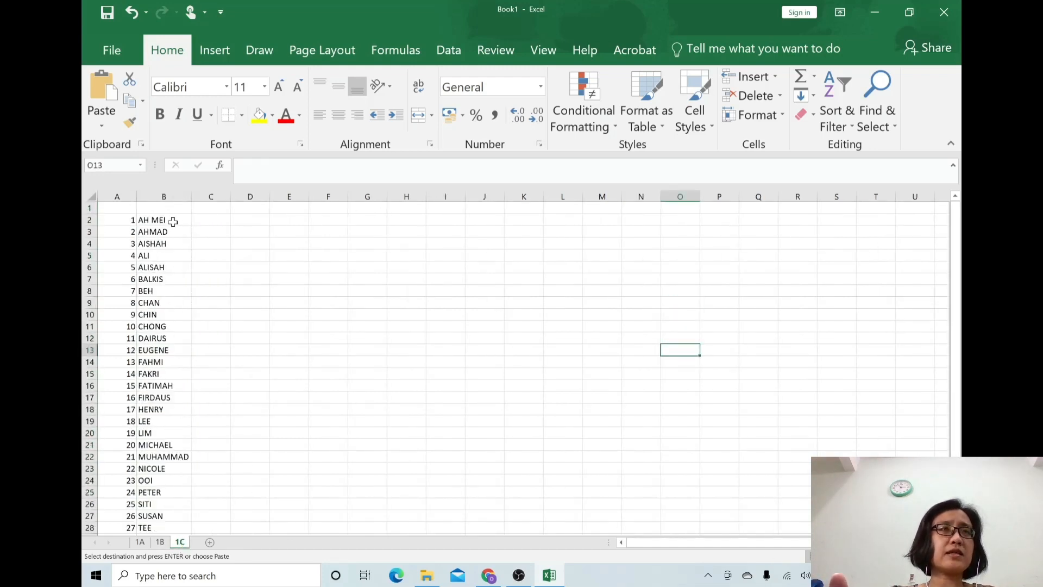
{"action": "left_click_drag", "start_coordinate": [173, 222], "coordinate": [172, 504]}
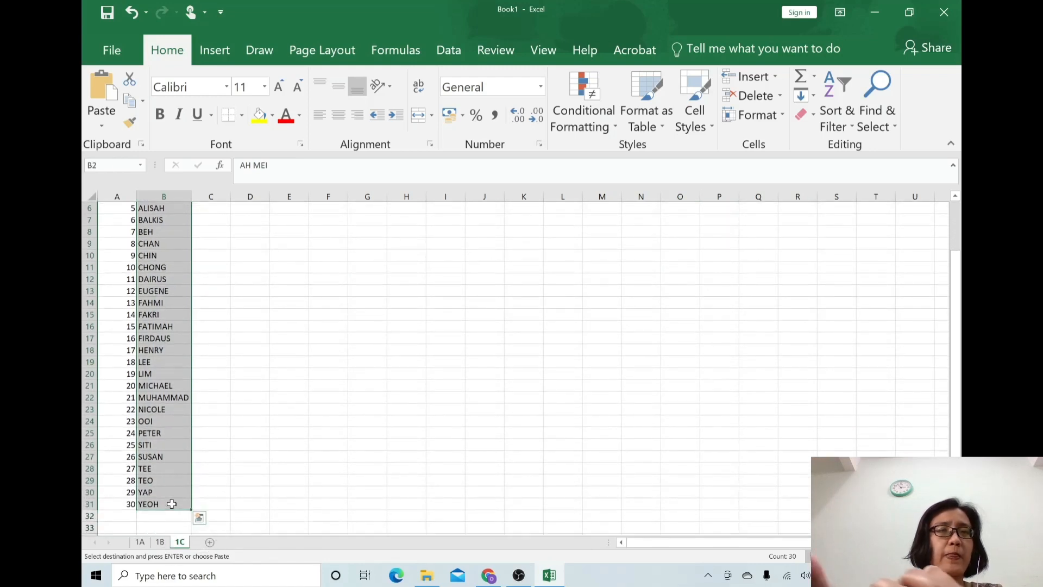
{"action": "key", "text": "ctrl+c"}
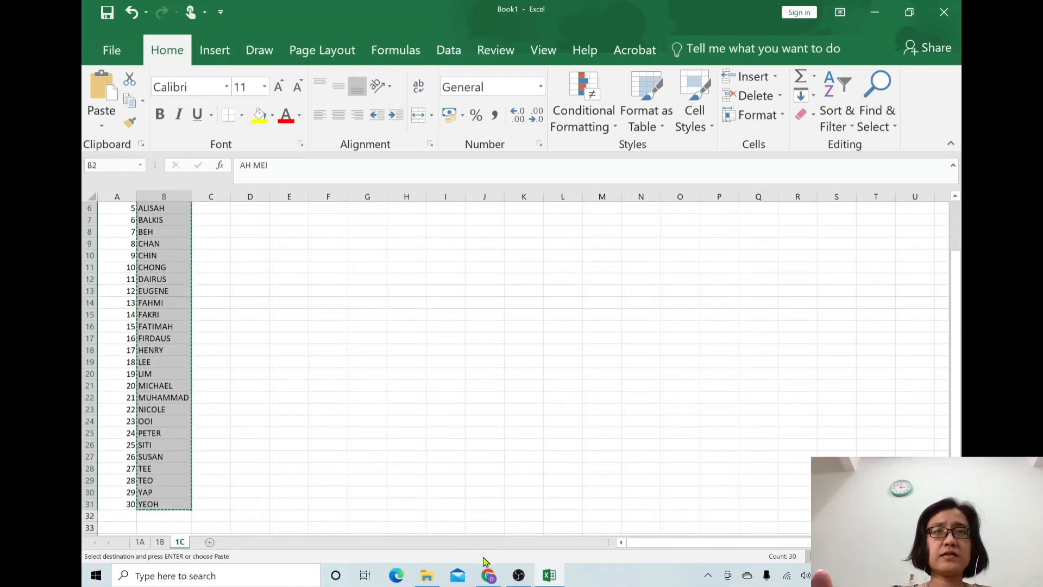
Step: Back in the Google Form, replace Option 1 of the 1C question with the copied names and make the question required
{"action": "left_click", "coordinate": [488, 574]}
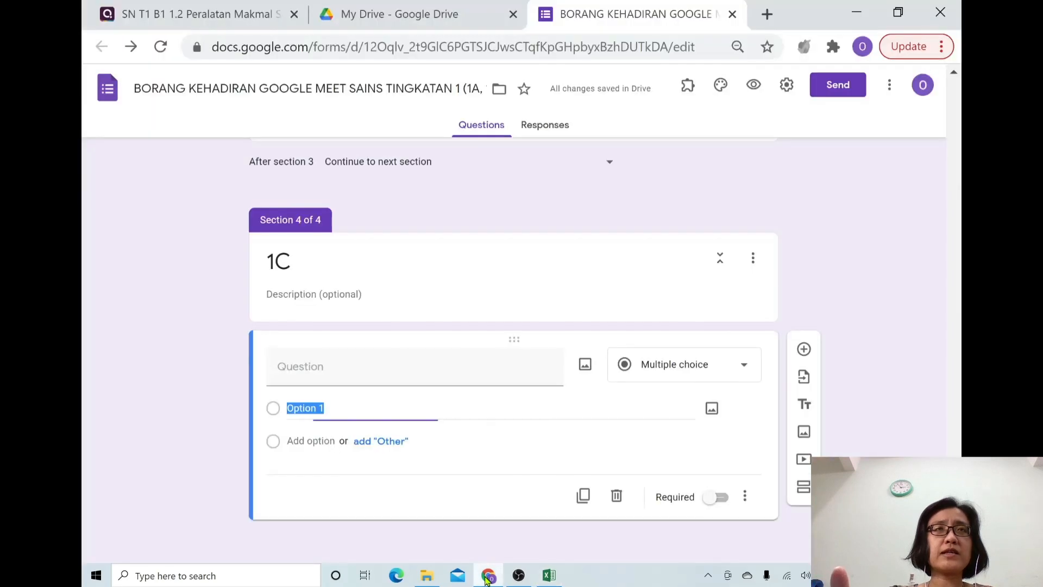
{"action": "left_click", "coordinate": [368, 402]}
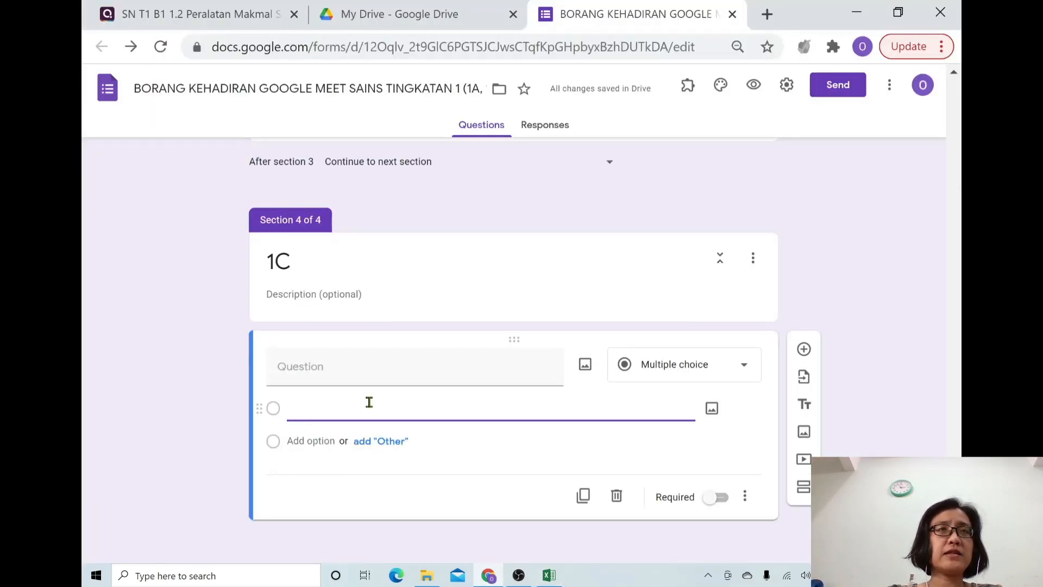
{"action": "key", "text": "ctrl+v"}
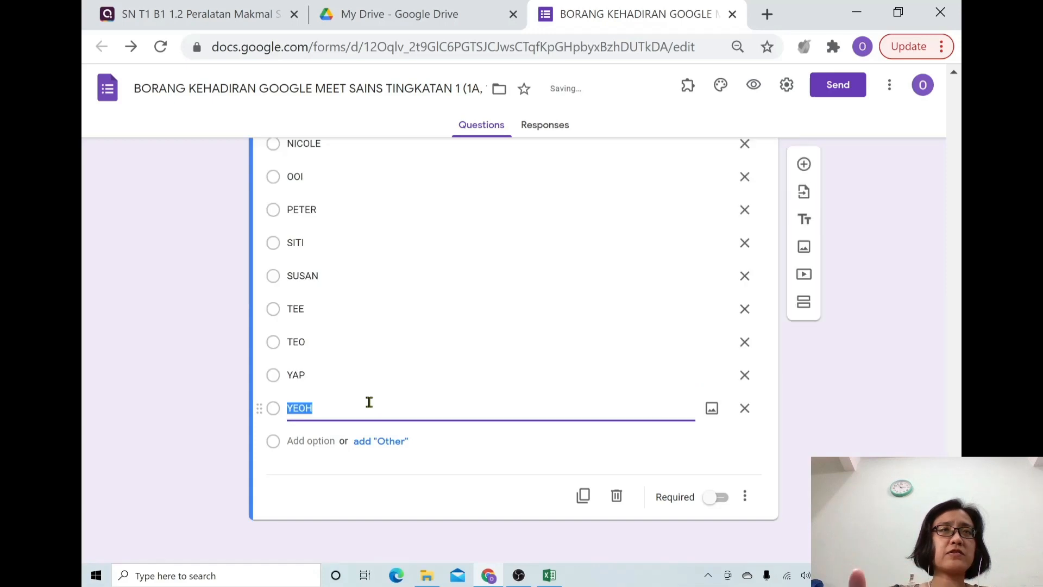
{"action": "left_click", "coordinate": [709, 499]}
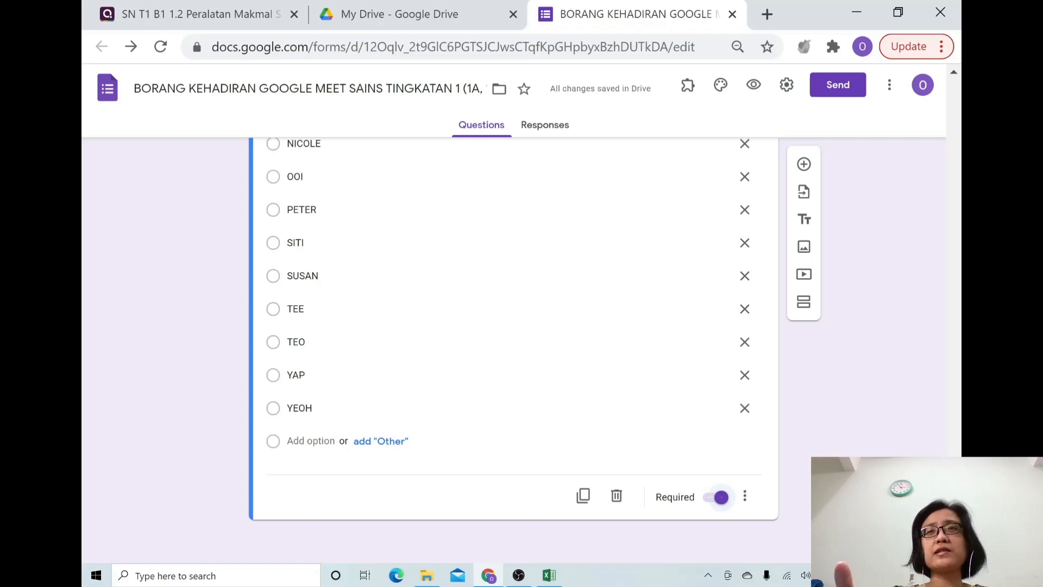
Step: Turn on going to a section based on the answer for the KELAS question in section 1
{"action": "left_click_drag", "start_coordinate": [955, 522], "coordinate": [957, 96]}
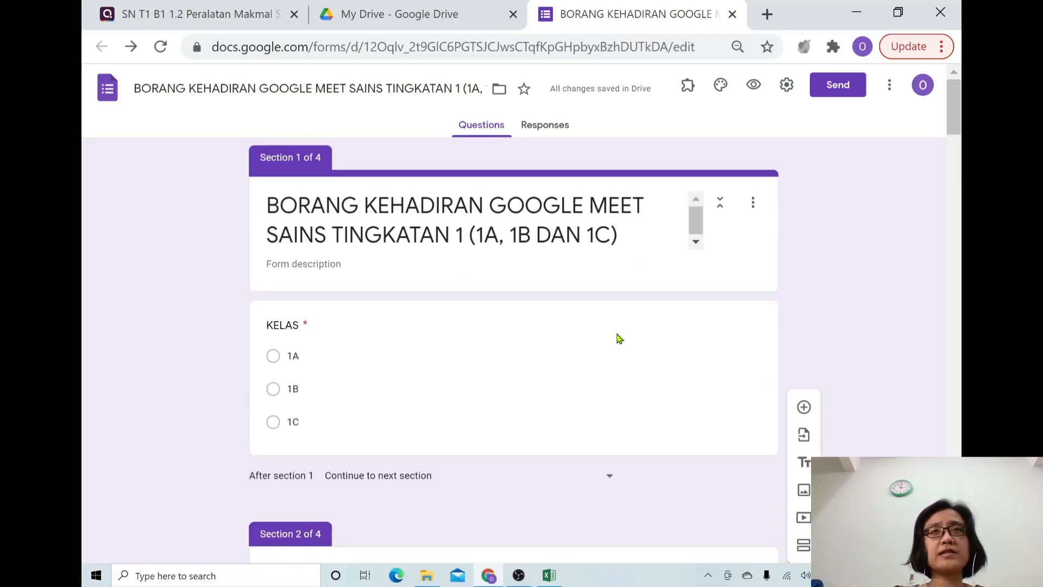
{"action": "left_click", "coordinate": [541, 393]}
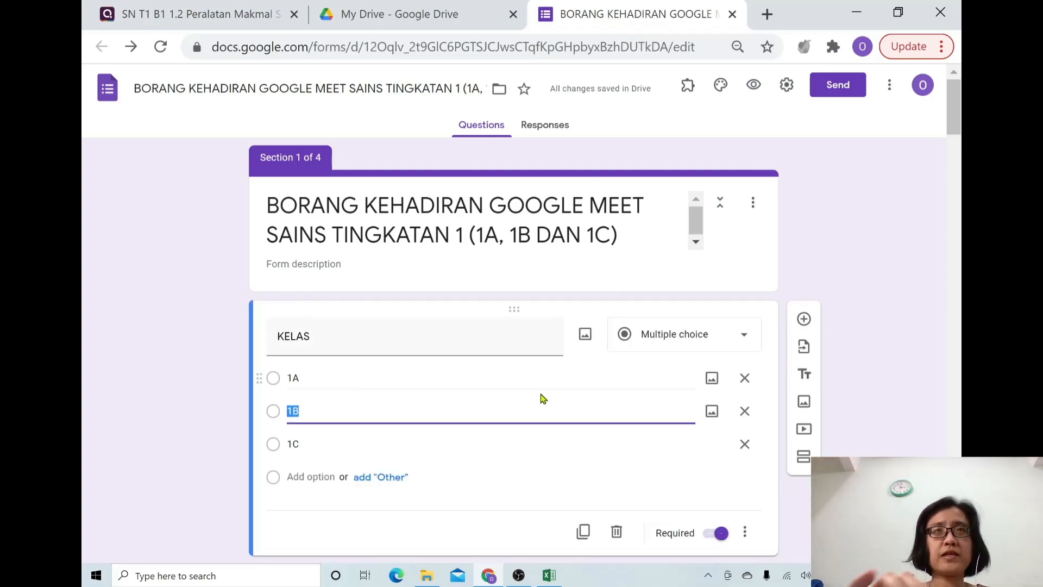
{"action": "left_click", "coordinate": [746, 532]}
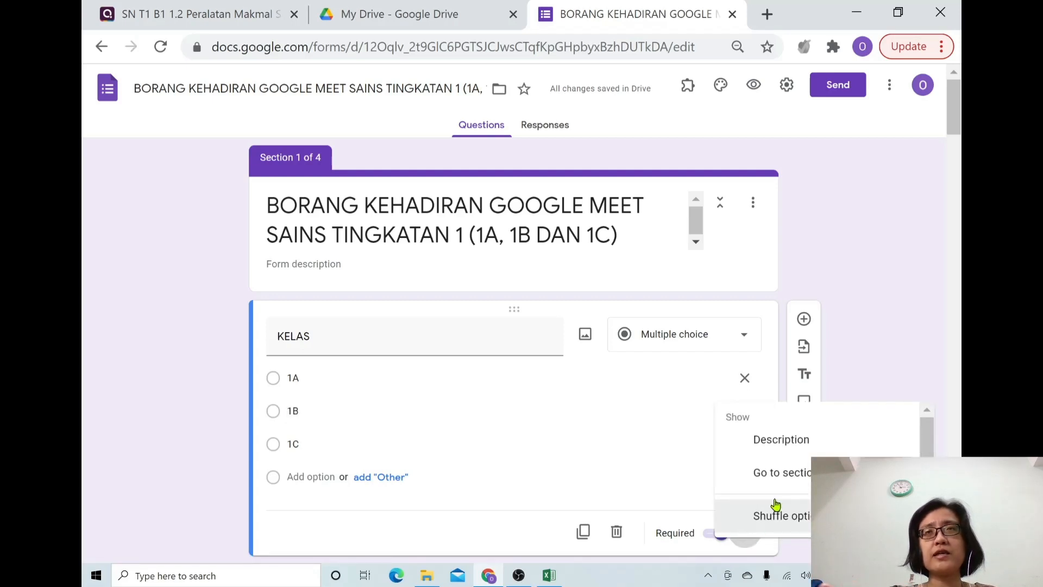
{"action": "left_click", "coordinate": [772, 478]}
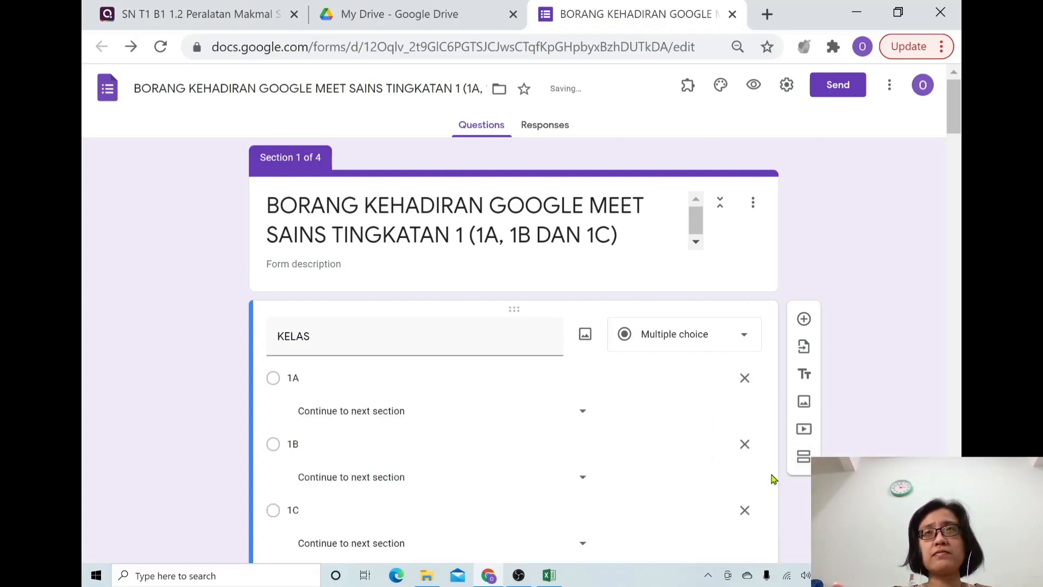
Step: Route the KELAS answers so 1A goes to section 2, 1B to section 3 and 1C to section 4
{"action": "scroll", "coordinate": [960, 152], "scroll_direction": "down", "scroll_amount": 5}
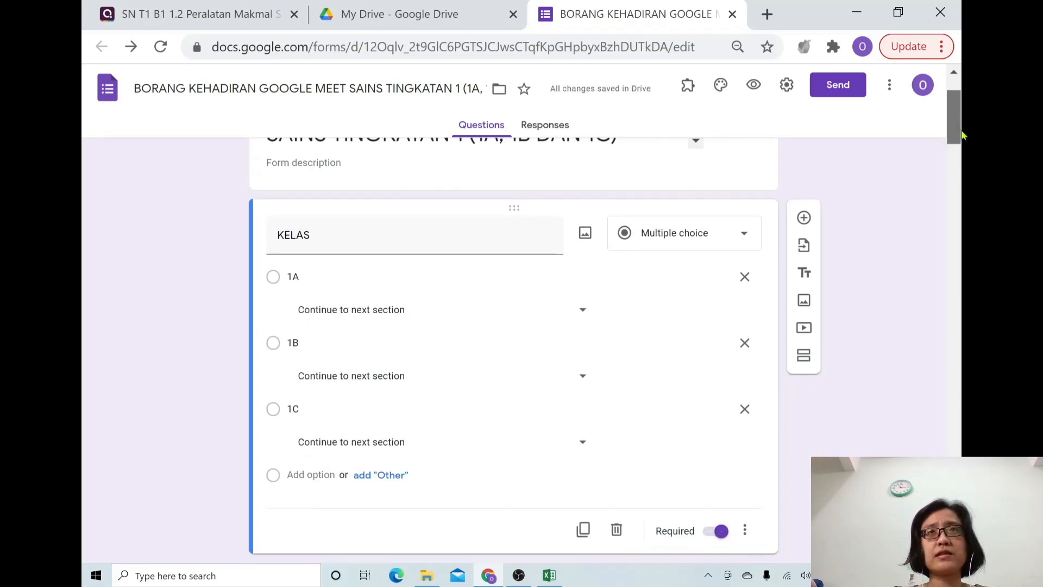
{"action": "scroll", "coordinate": [963, 152], "scroll_direction": "up", "scroll_amount": 2}
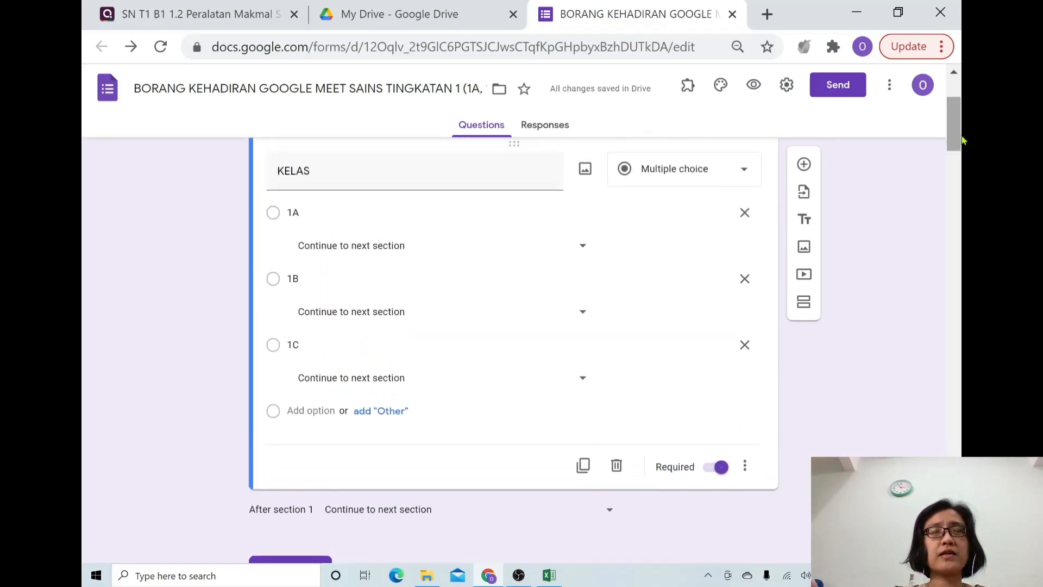
{"action": "left_click", "coordinate": [582, 247]}
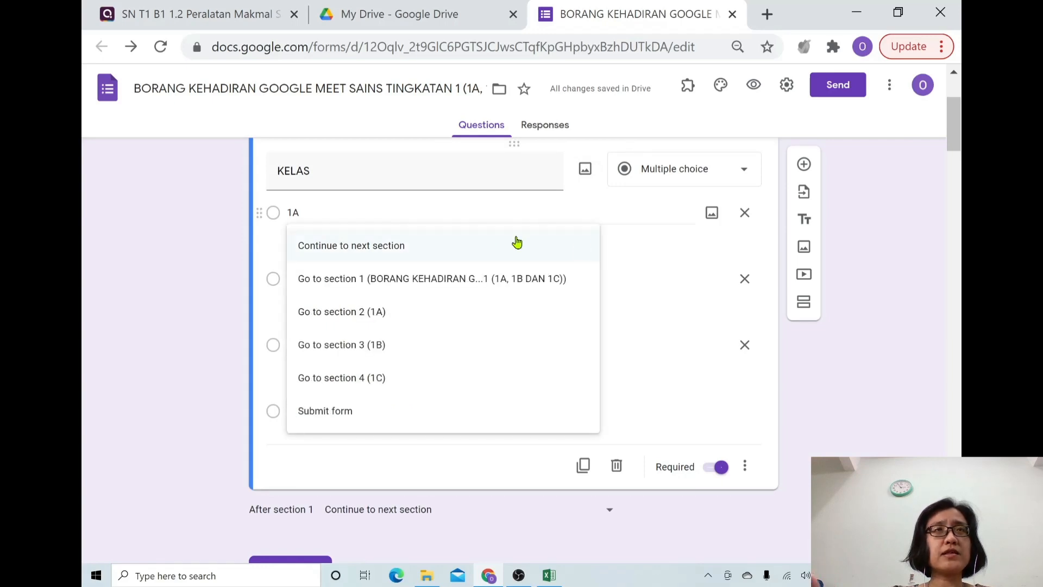
{"action": "left_click", "coordinate": [375, 313]}
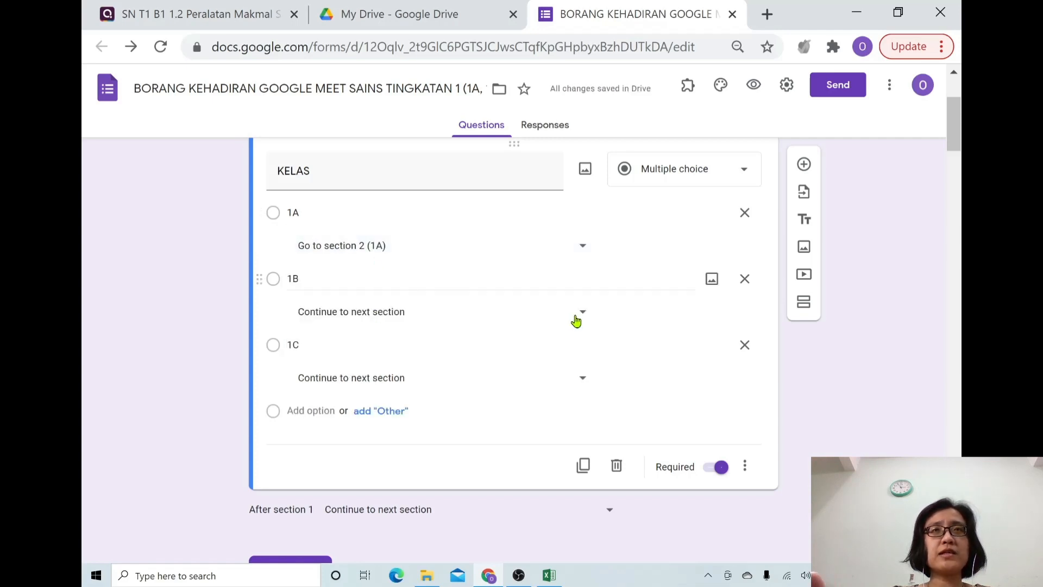
{"action": "left_click", "coordinate": [576, 321]}
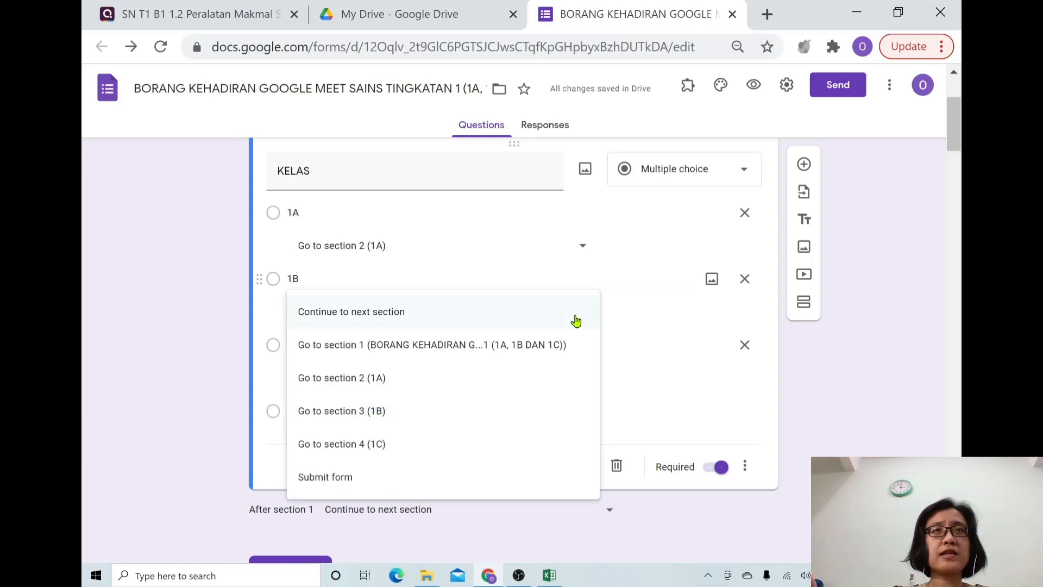
{"action": "left_click", "coordinate": [407, 417]}
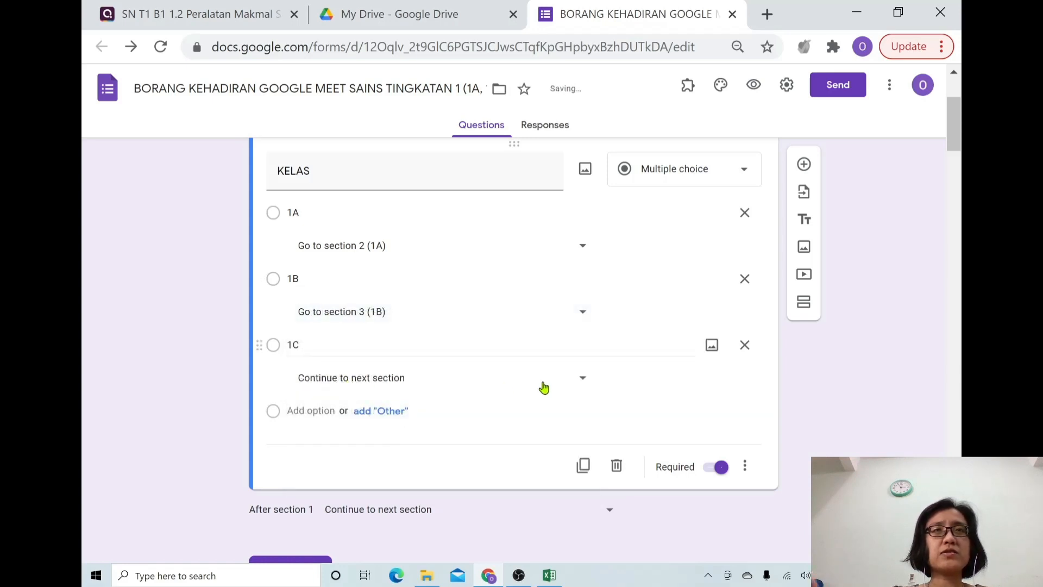
{"action": "left_click", "coordinate": [582, 389]}
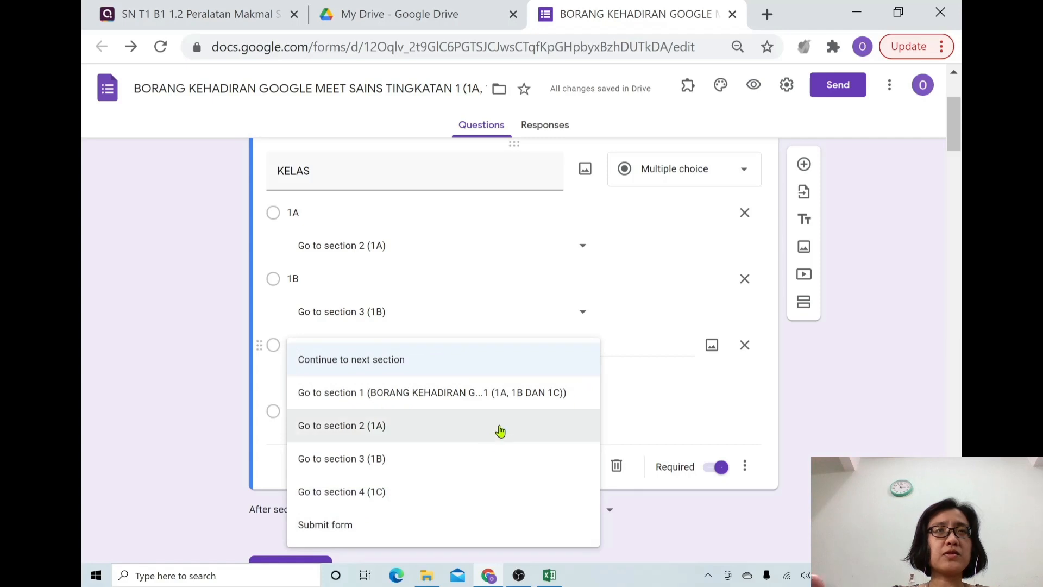
{"action": "left_click", "coordinate": [387, 495]}
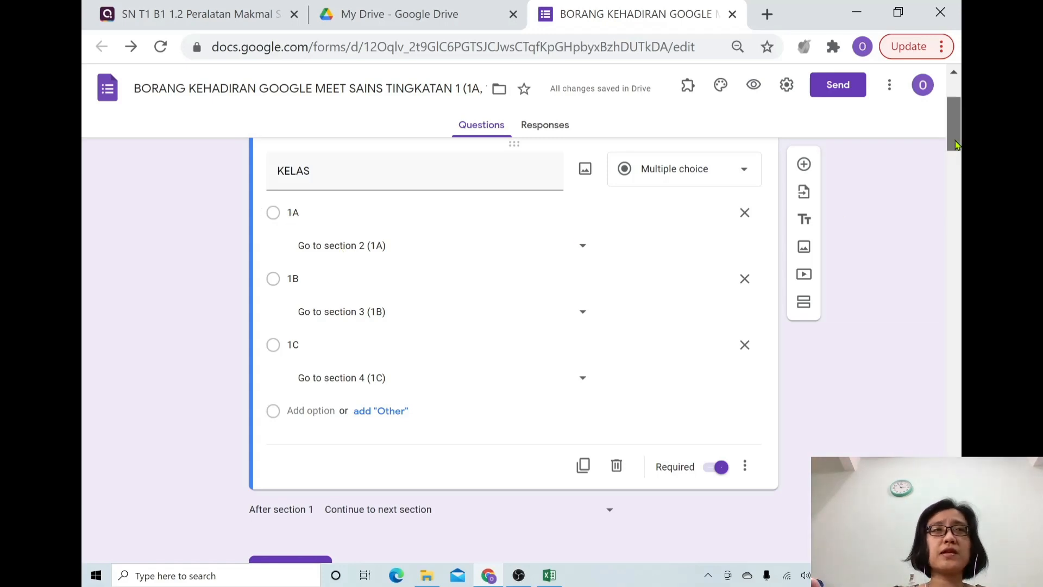
Step: Set the form to submit after section 2 (1A) and after section 3 (1B)
{"action": "left_click_drag", "start_coordinate": [955, 140], "coordinate": [962, 291]}
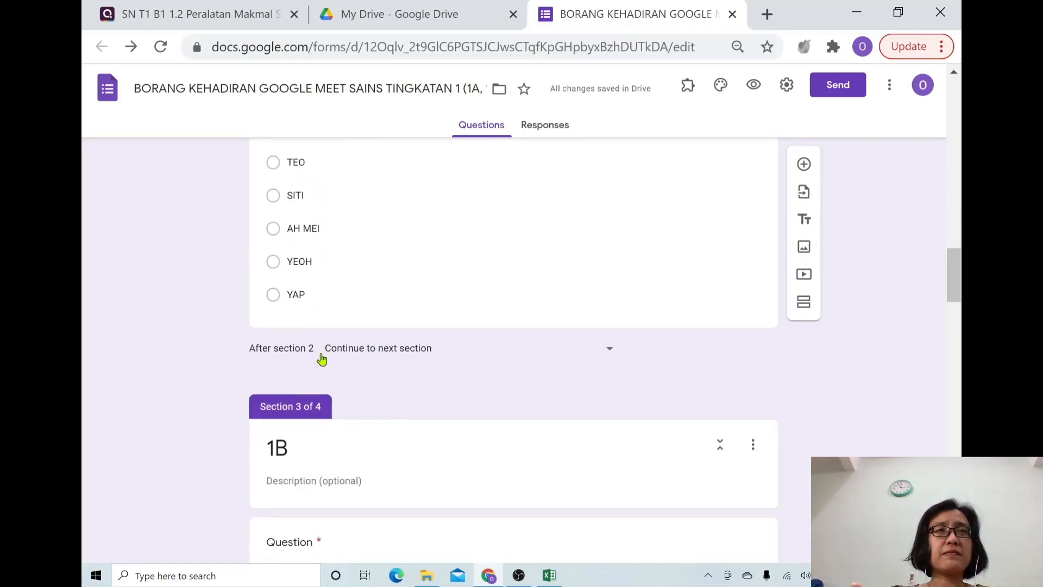
{"action": "left_click", "coordinate": [610, 351]}
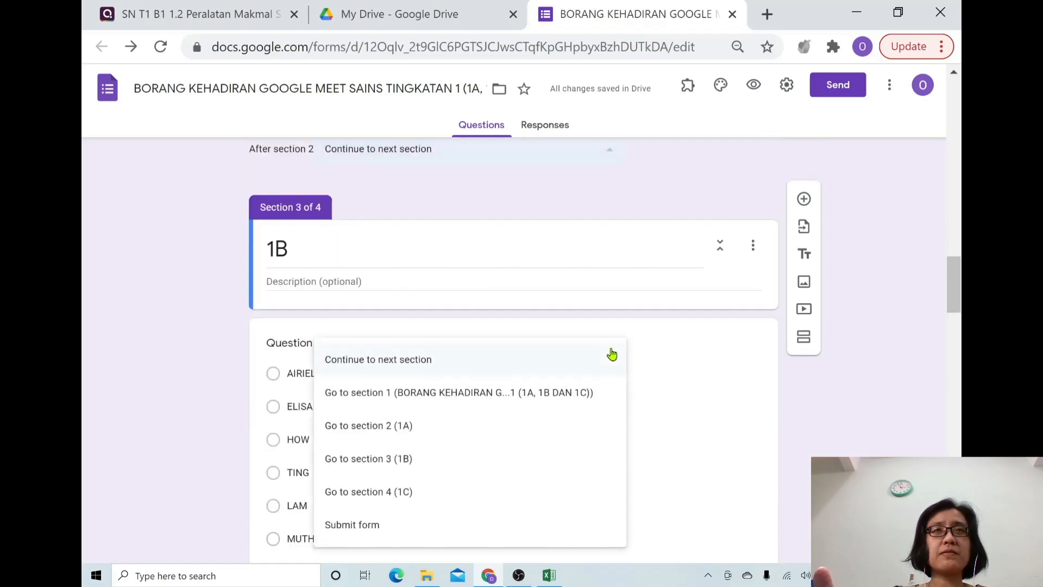
{"action": "left_click", "coordinate": [367, 531]}
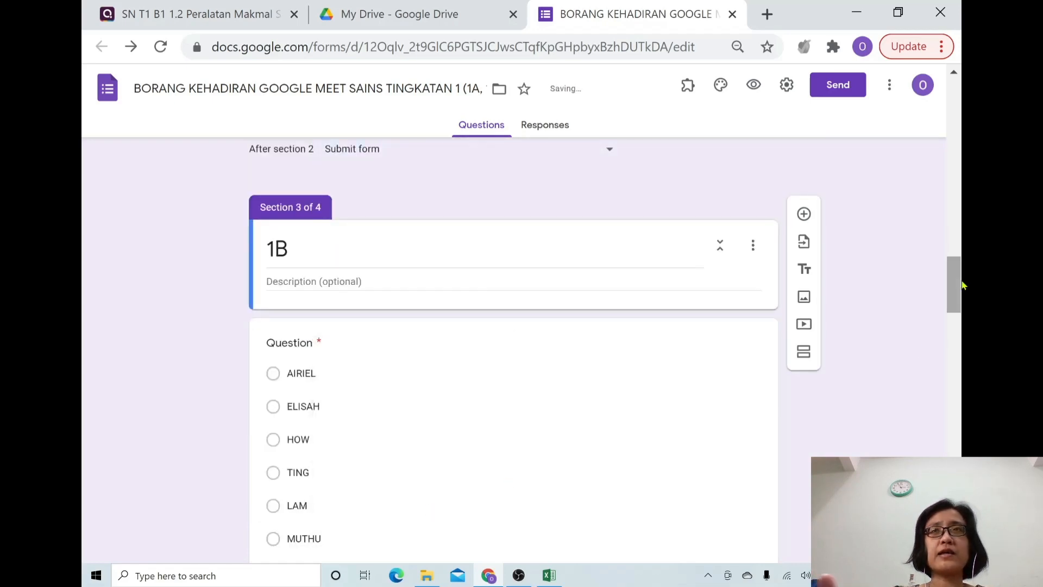
{"action": "left_click_drag", "start_coordinate": [959, 292], "coordinate": [957, 411]}
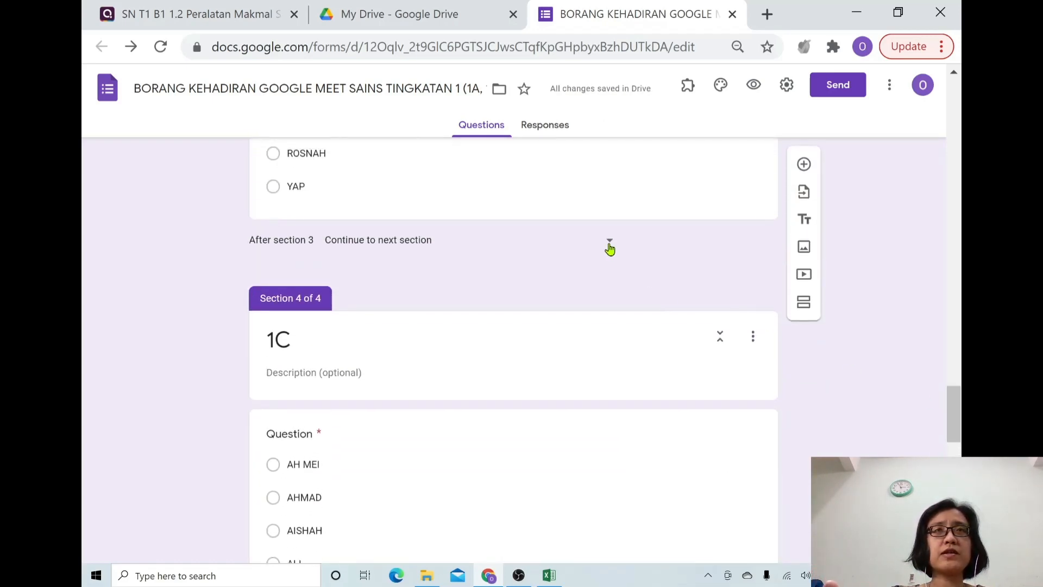
{"action": "left_click", "coordinate": [609, 247]}
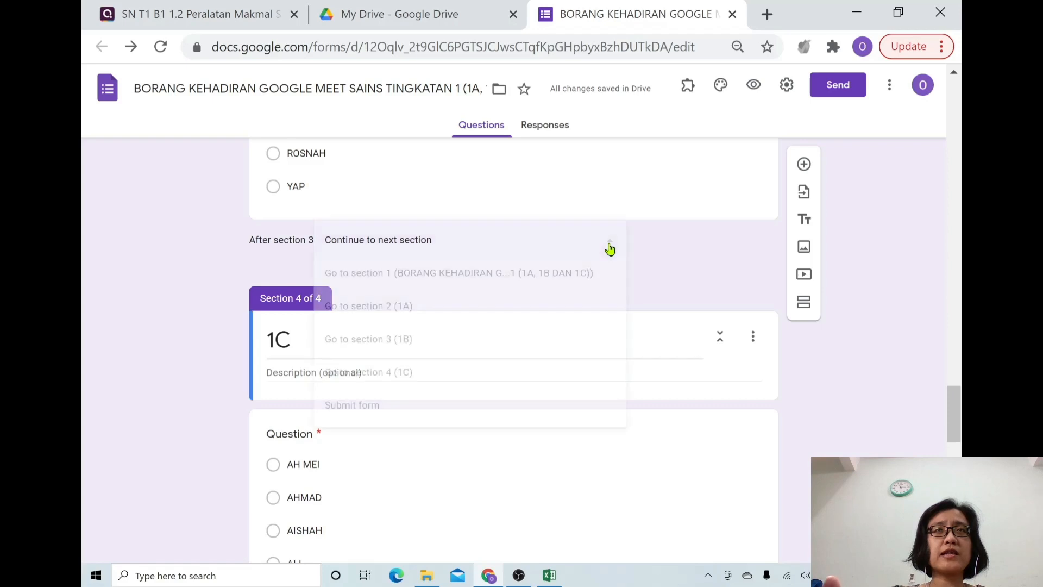
{"action": "left_click", "coordinate": [372, 407]}
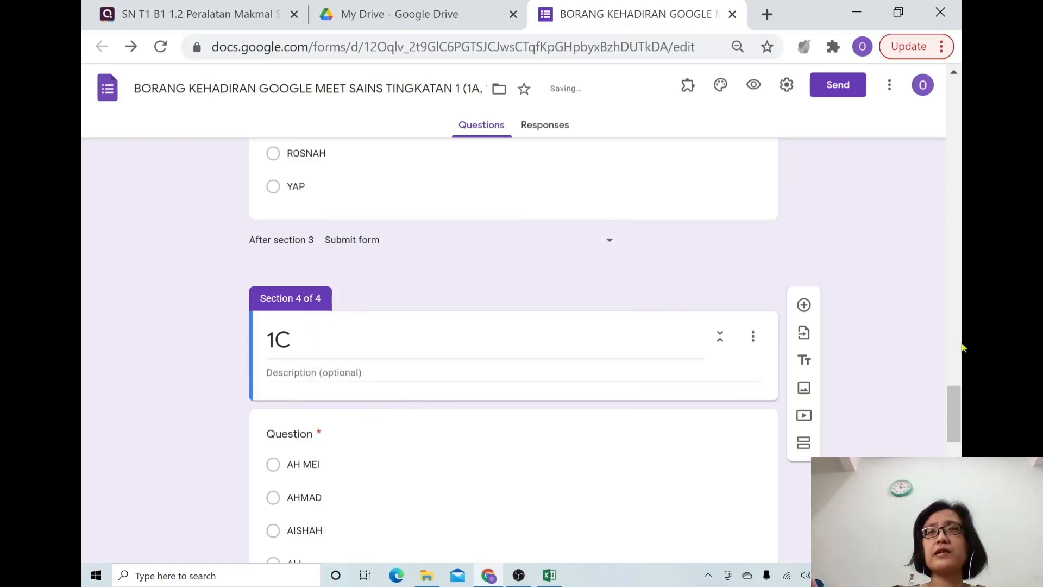
Step: Get the form's sharing link as a shortened URL and copy it
{"action": "left_click_drag", "start_coordinate": [954, 405], "coordinate": [963, 72]}
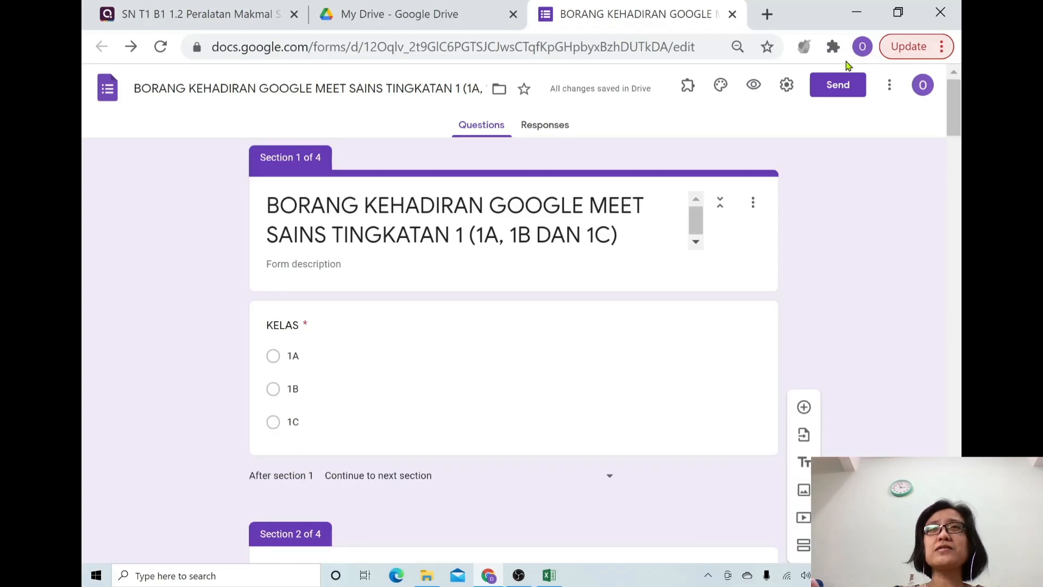
{"action": "left_click", "coordinate": [835, 89]}
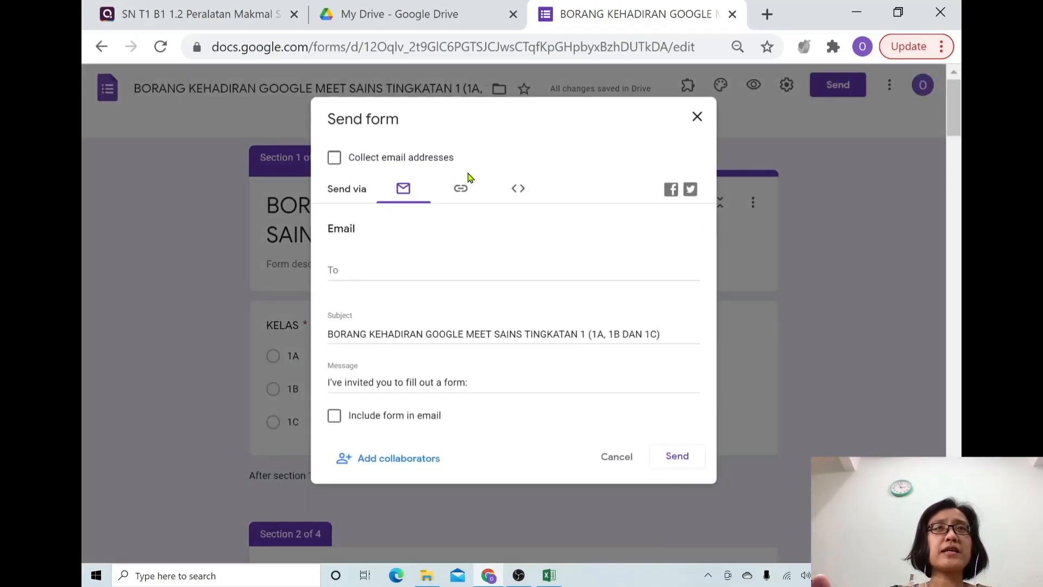
{"action": "left_click", "coordinate": [461, 191]}
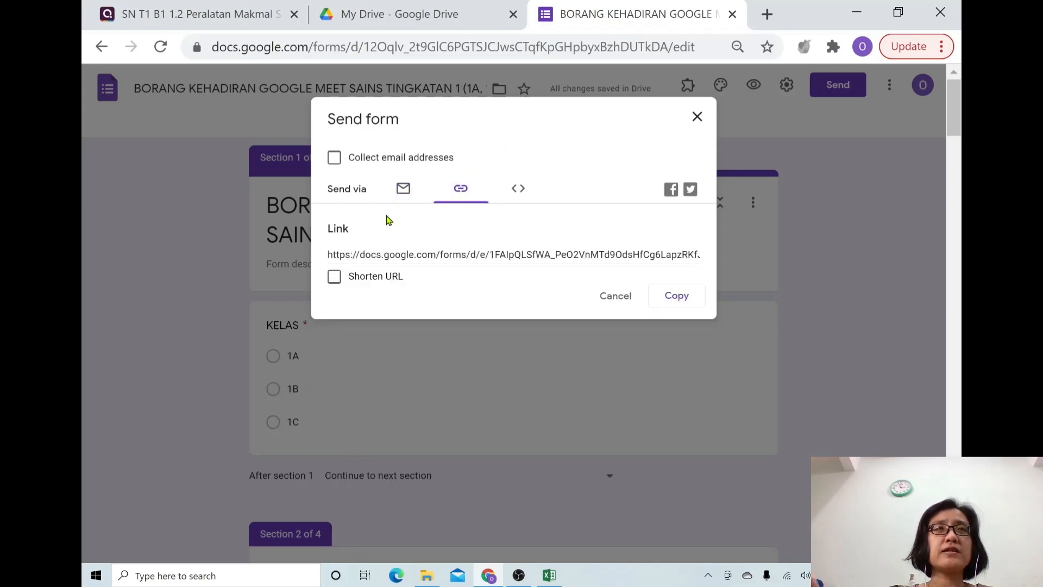
{"action": "left_click", "coordinate": [334, 276]}
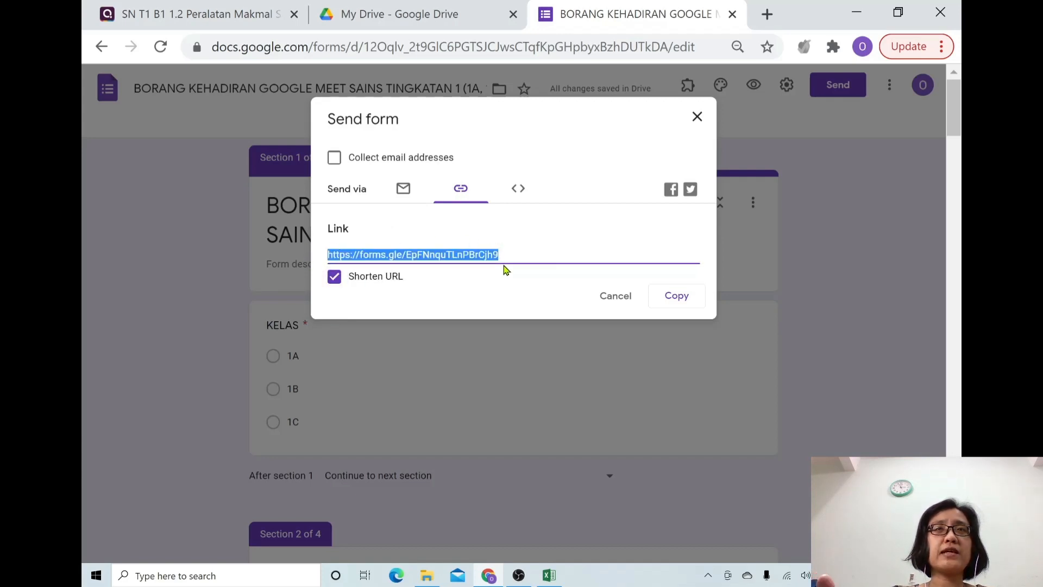
{"action": "left_click", "coordinate": [680, 302]}
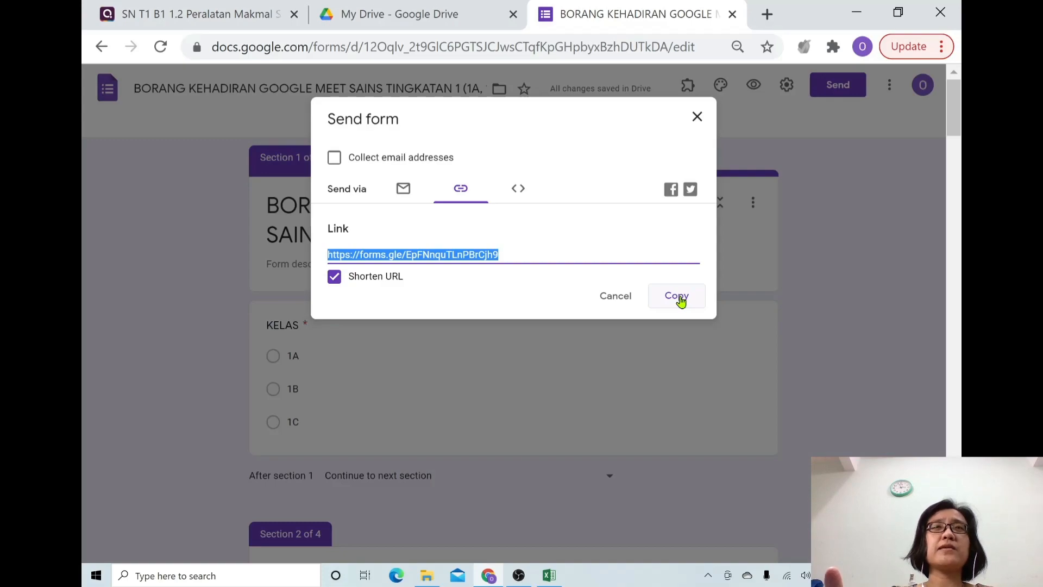
Step: Open the copied form link in a new browser tab
{"action": "left_click", "coordinate": [770, 17]}
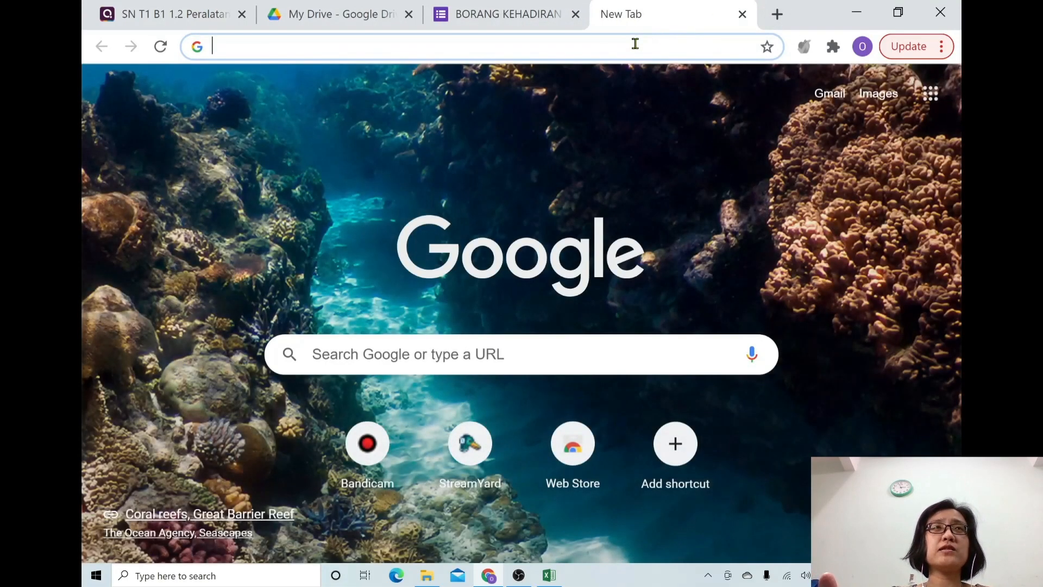
{"action": "left_click", "coordinate": [635, 43]}
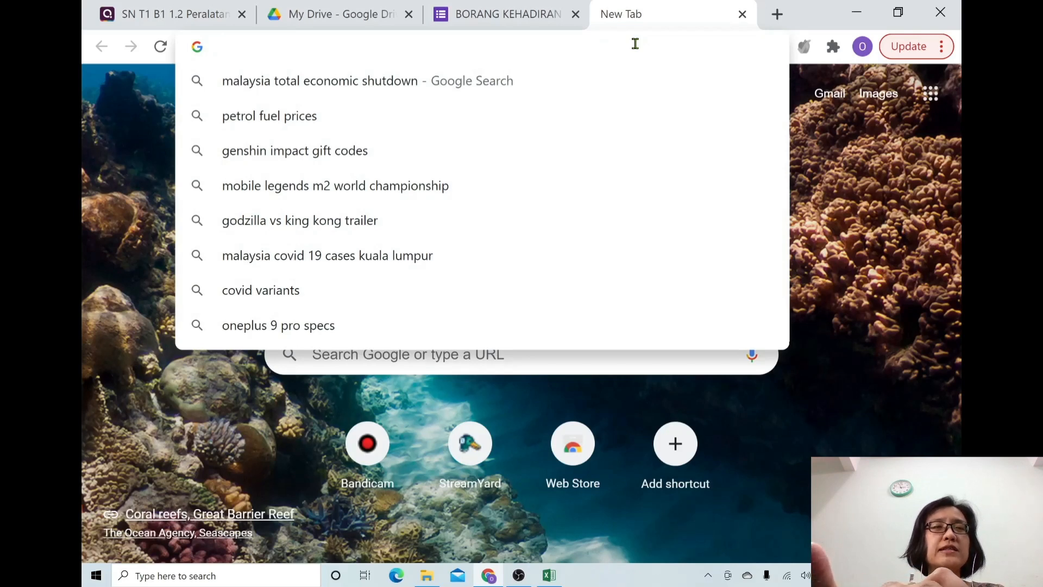
{"action": "key", "text": "ctrl+v"}
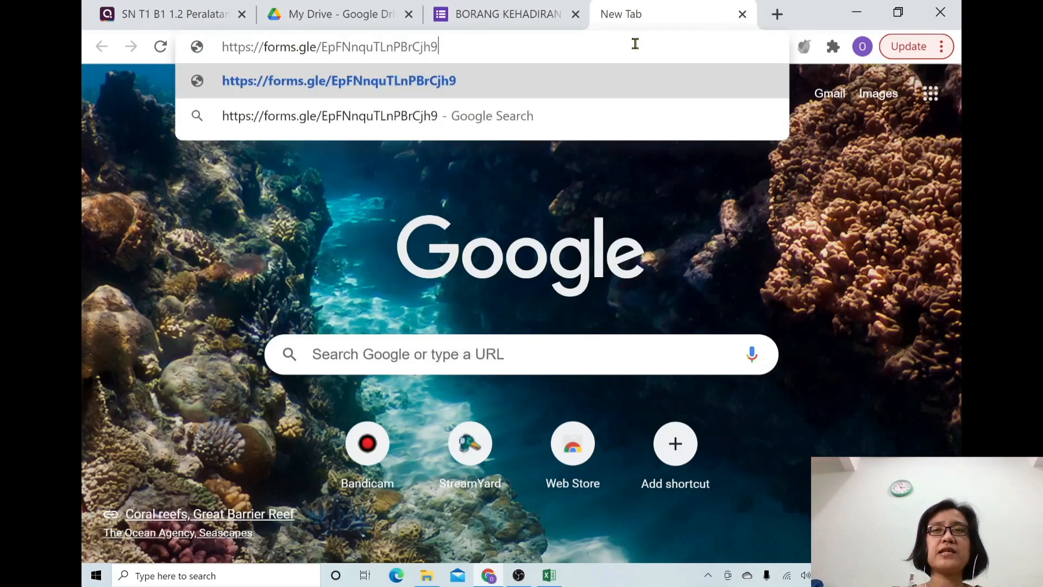
{"action": "key", "text": "Return"}
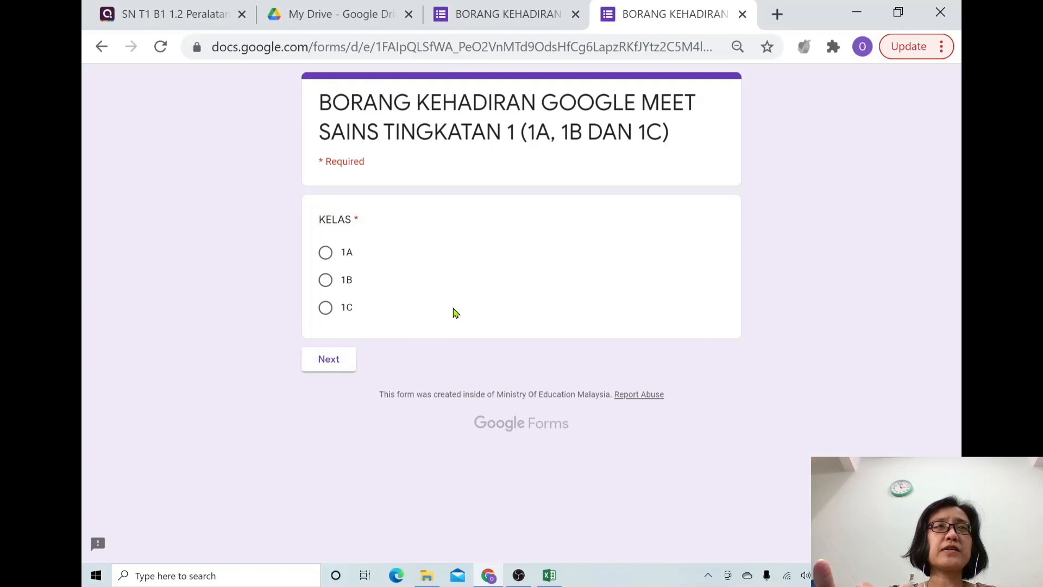
Step: Submit a test response to the form, choosing class 1B and one student's name from its list
{"action": "left_click", "coordinate": [326, 280]}
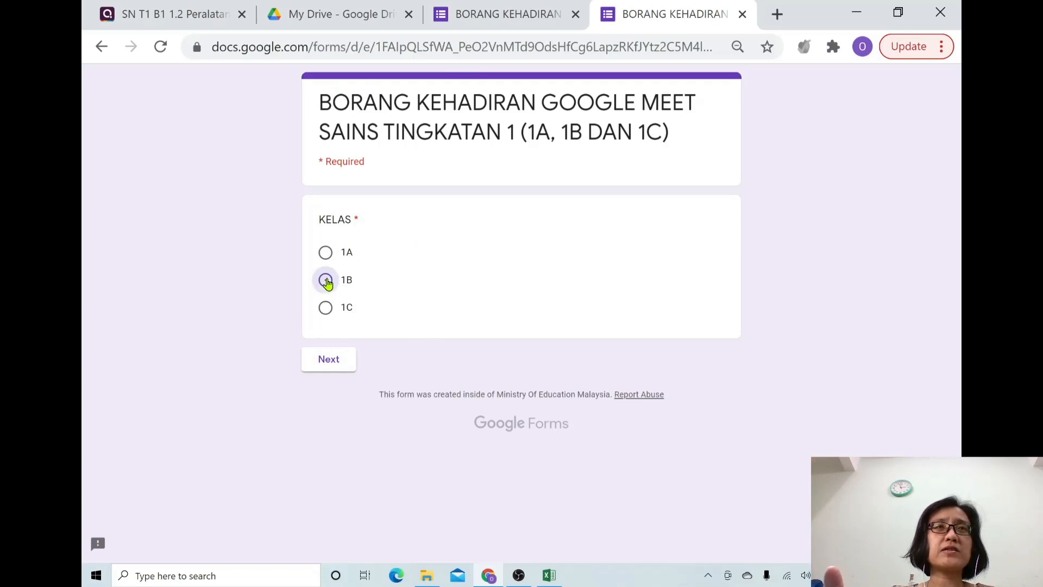
{"action": "left_click", "coordinate": [332, 366]}
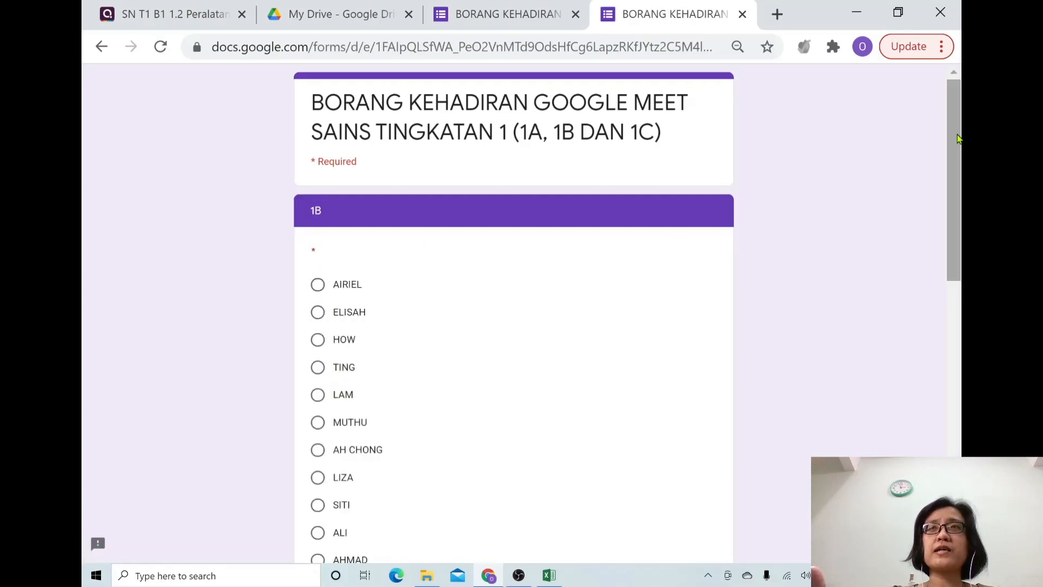
{"action": "left_click_drag", "start_coordinate": [961, 144], "coordinate": [963, 332]}
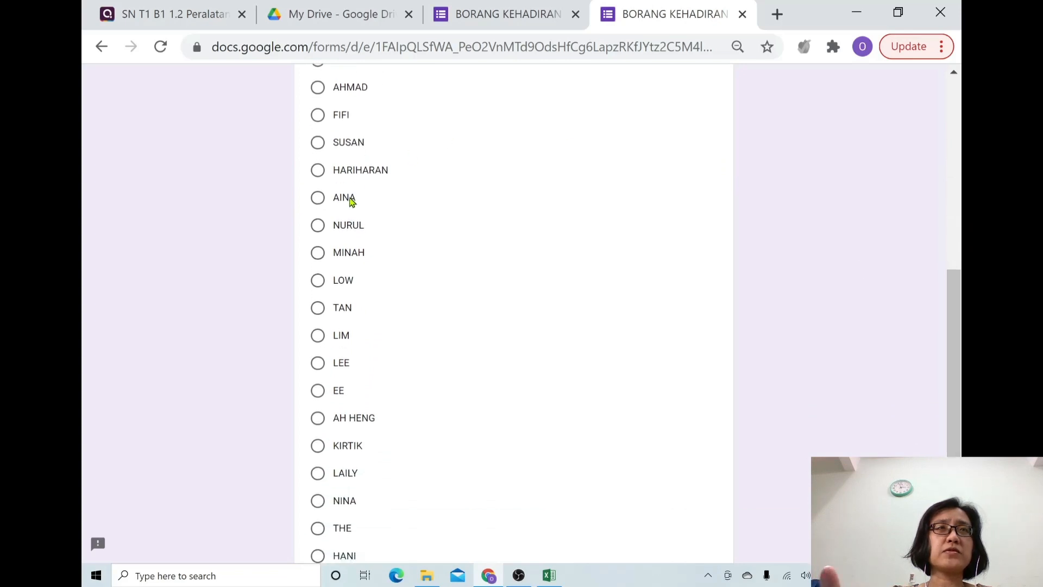
{"action": "left_click", "coordinate": [318, 225]}
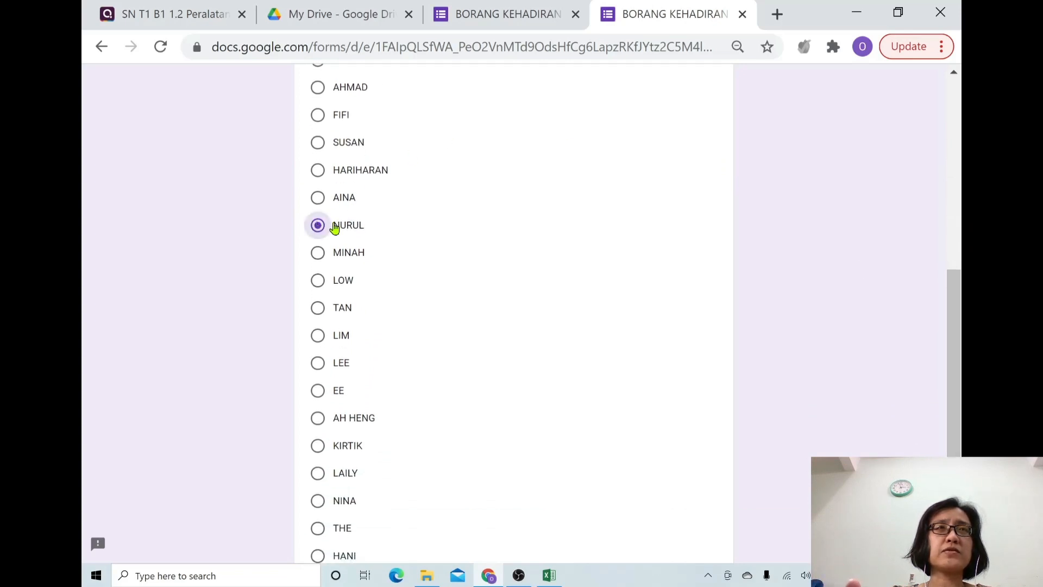
{"action": "left_click_drag", "start_coordinate": [957, 292], "coordinate": [957, 372]}
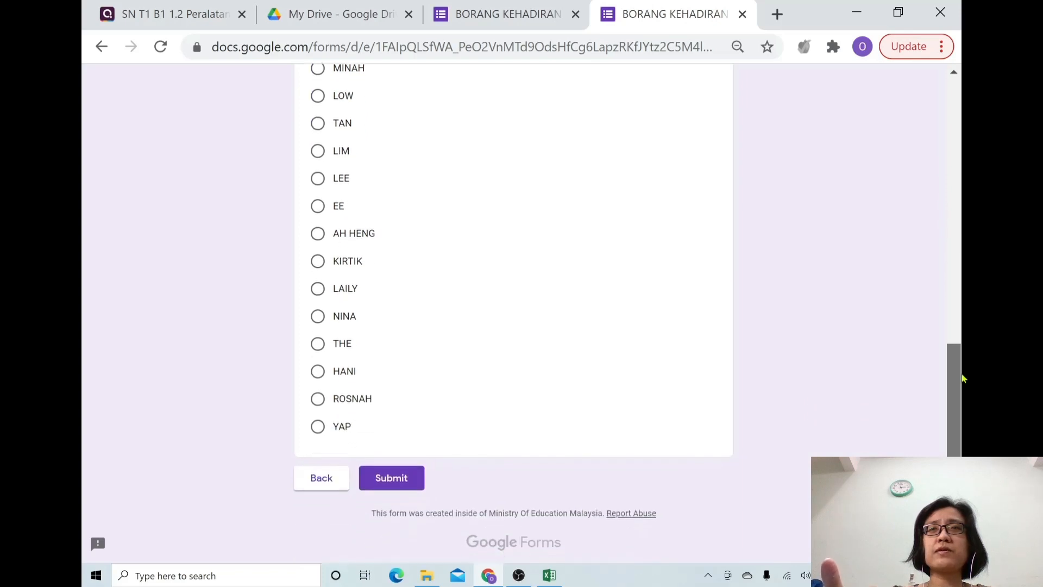
{"action": "left_click", "coordinate": [391, 471]}
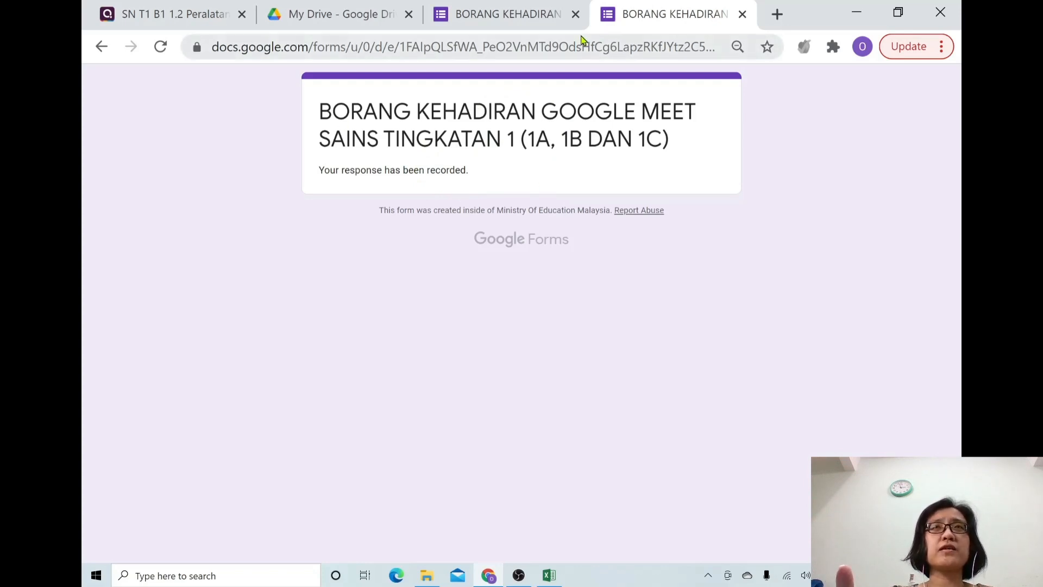
Step: Return to the attendance form's editor, dismiss the Send form dialog and close the editor's browser tab
{"action": "left_click", "coordinate": [523, 16]}
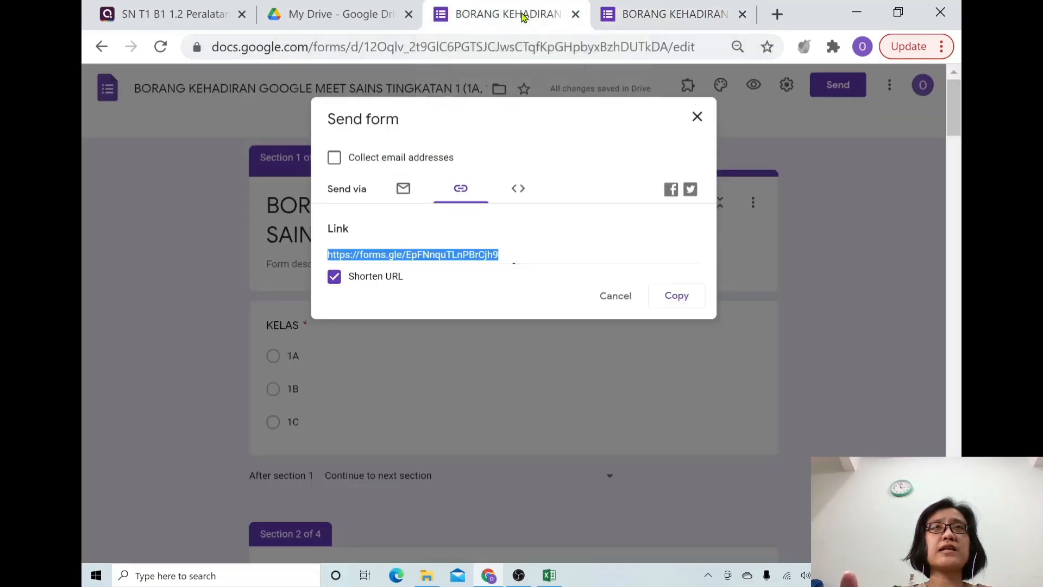
{"action": "left_click", "coordinate": [696, 117]}
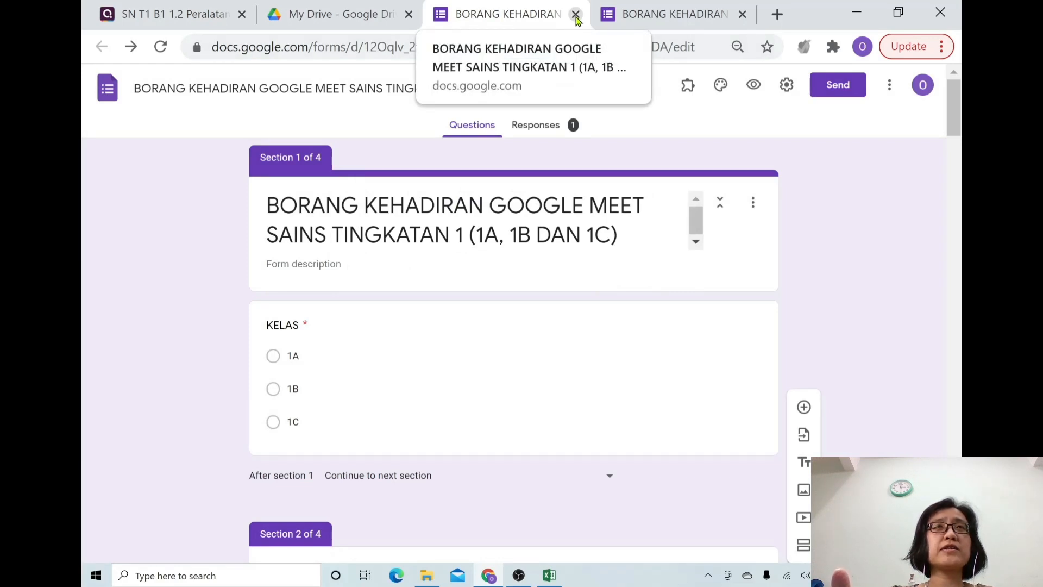
{"action": "left_click", "coordinate": [575, 15]}
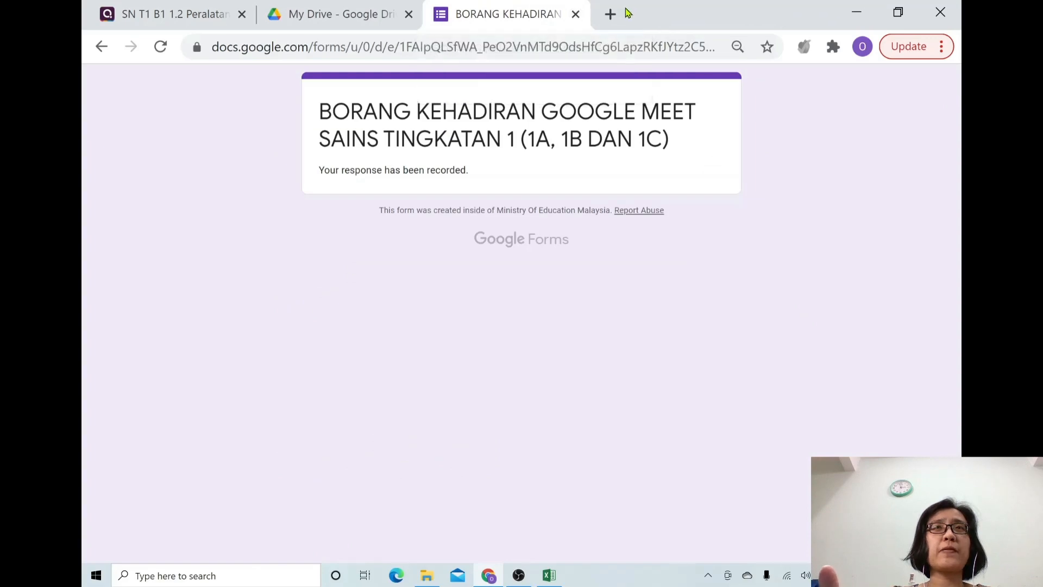
Step: Open Google Drive in a new browser tab and open the BORANG KEHADIRAN GOOGLE MEET SAINS TINGKATAN 1 form from My Drive
{"action": "left_click", "coordinate": [610, 14]}
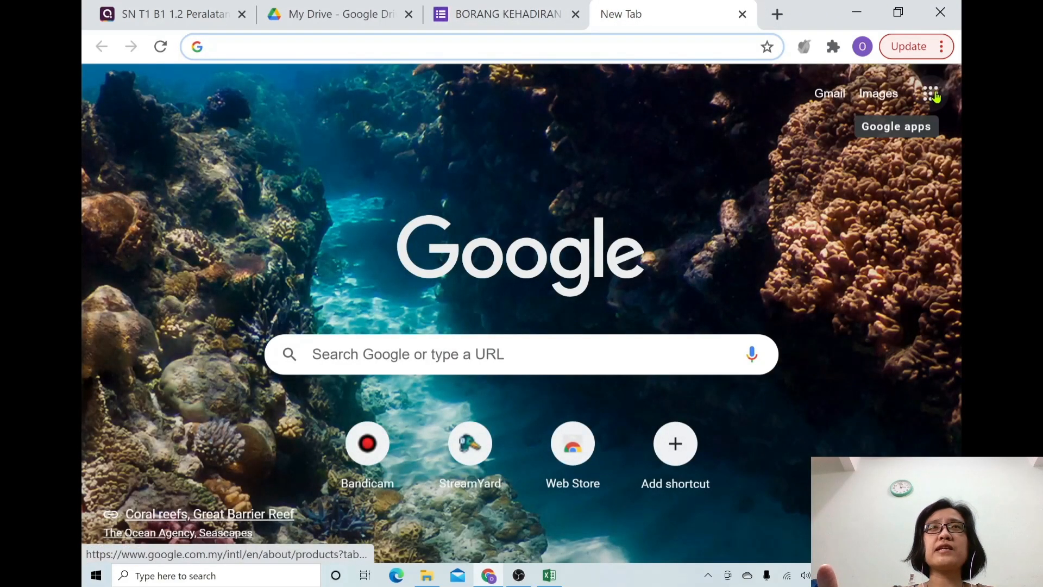
{"action": "left_click", "coordinate": [931, 94]}
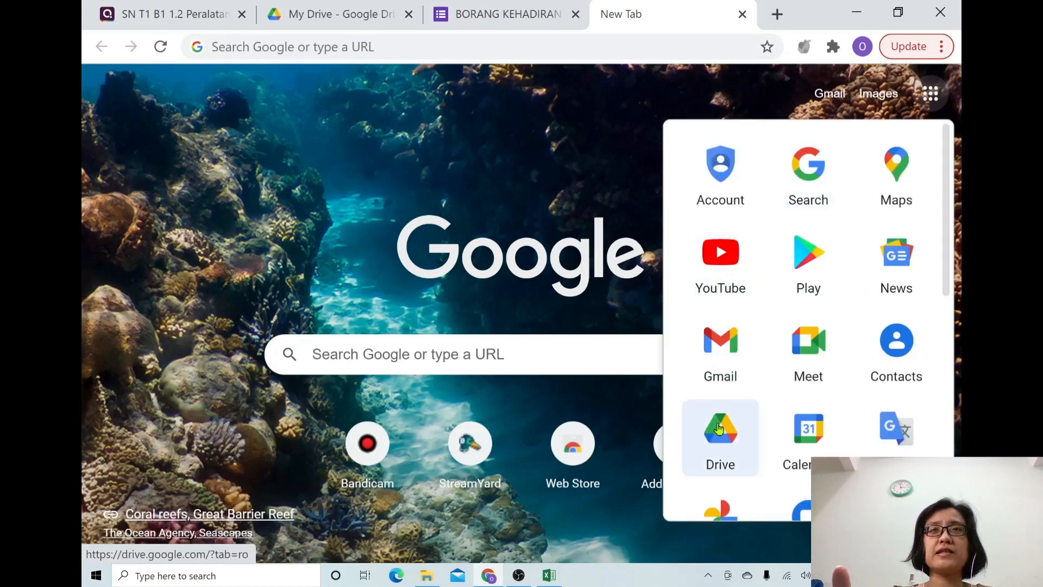
{"action": "left_click", "coordinate": [718, 432]}
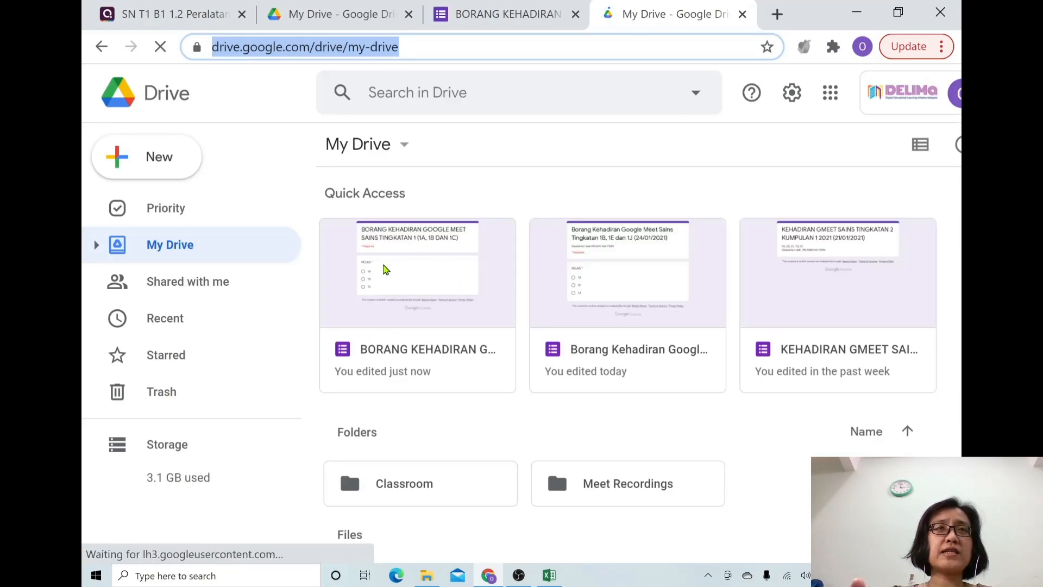
{"action": "left_click", "coordinate": [412, 277]}
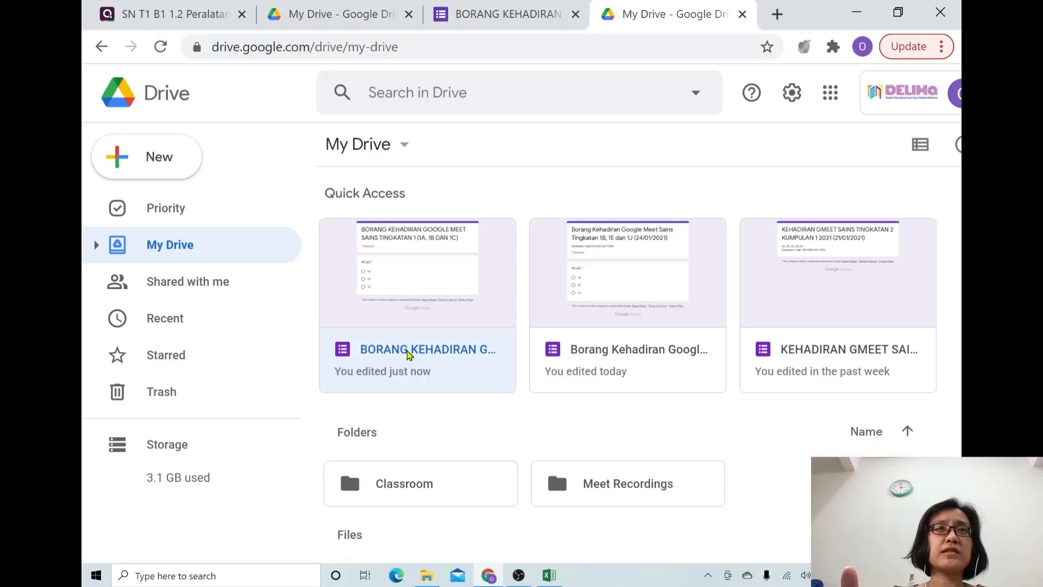
{"action": "double_click", "coordinate": [409, 354]}
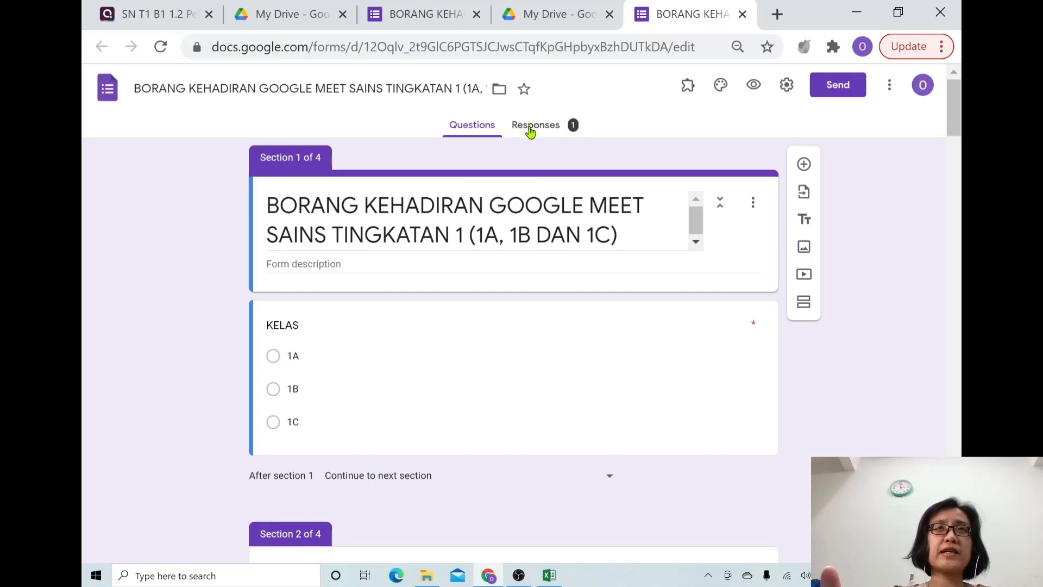
Step: Review the form's response summary for the KELAS question and the 1A, 1B and 1C sections
{"action": "left_click", "coordinate": [530, 132]}
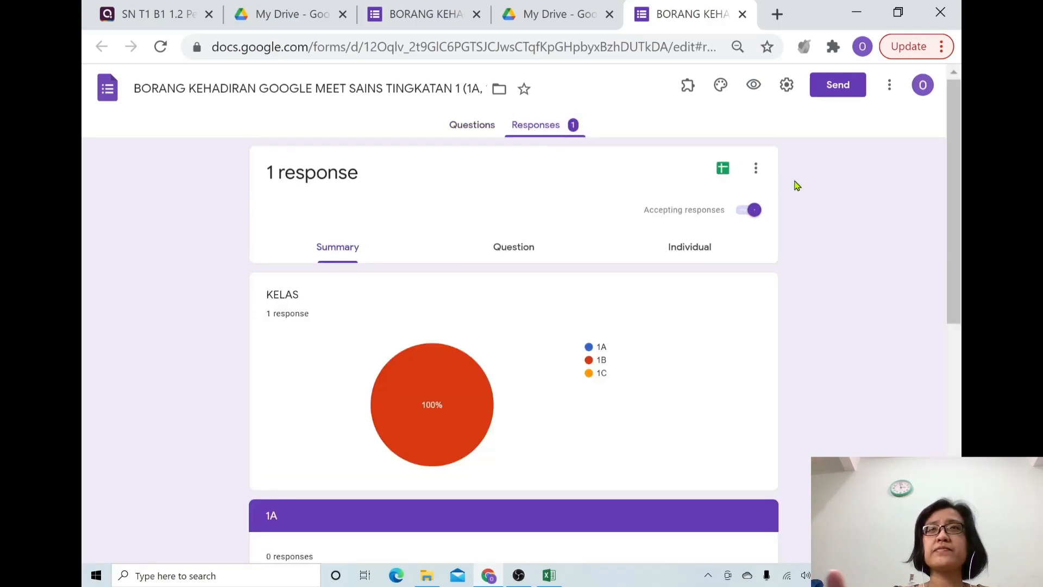
{"action": "scroll", "coordinate": [961, 212], "scroll_direction": "down", "scroll_amount": 2}
{"action": "scroll", "coordinate": [962, 212], "scroll_direction": "down", "scroll_amount": 5}
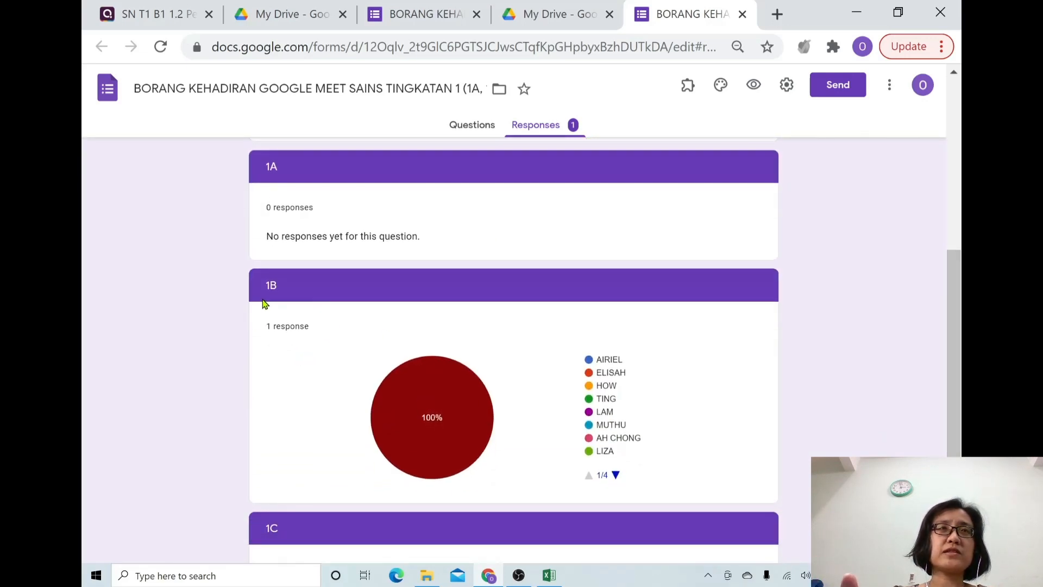
{"action": "left_click_drag", "start_coordinate": [957, 306], "coordinate": [960, 130]}
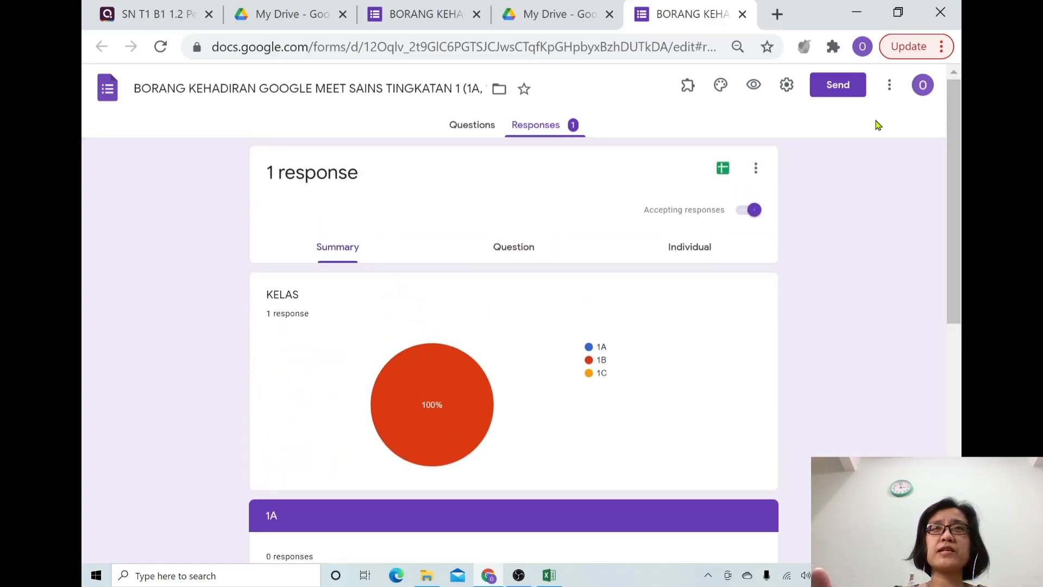
Step: Show the additional options for managing the form's responses
{"action": "left_click", "coordinate": [757, 169]}
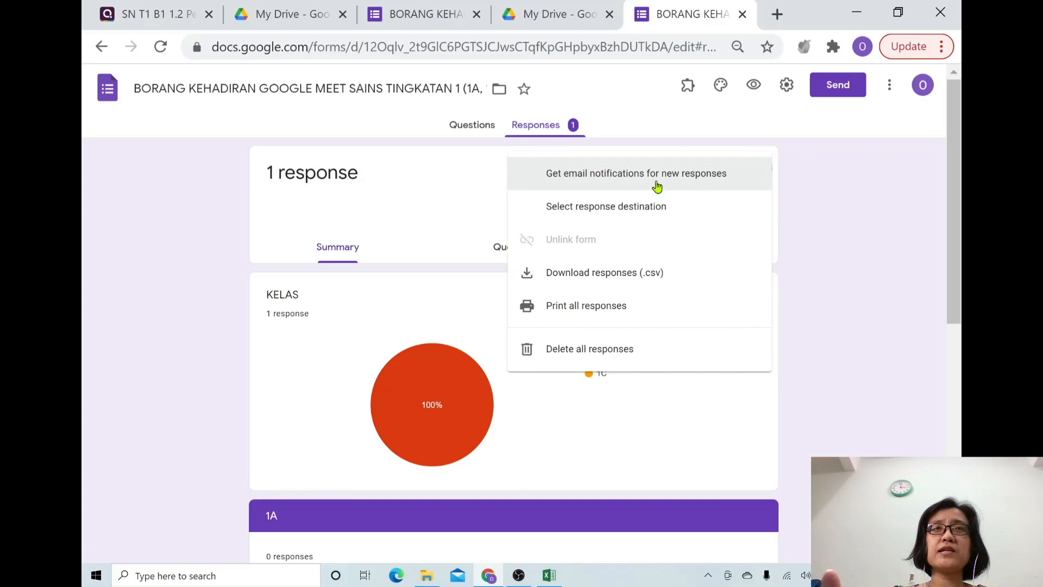